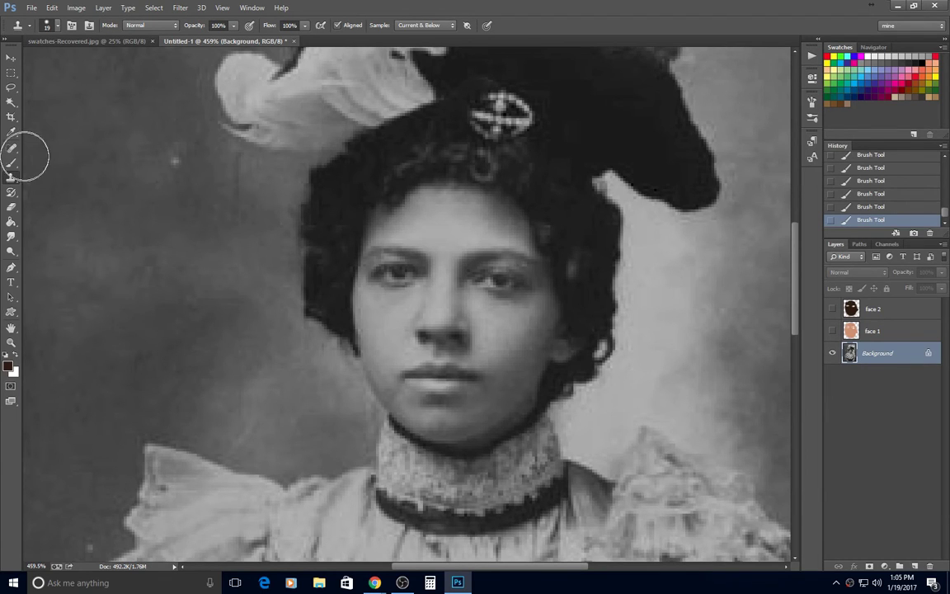
Step: Duplicate the Background layer and desaturate the copy
left_click(12, 162)
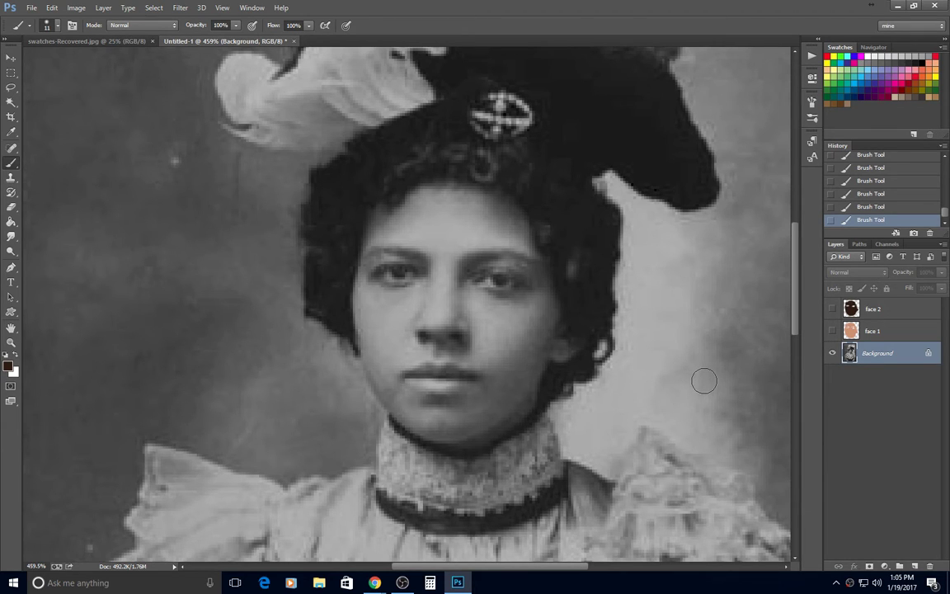
right_click(897, 356)
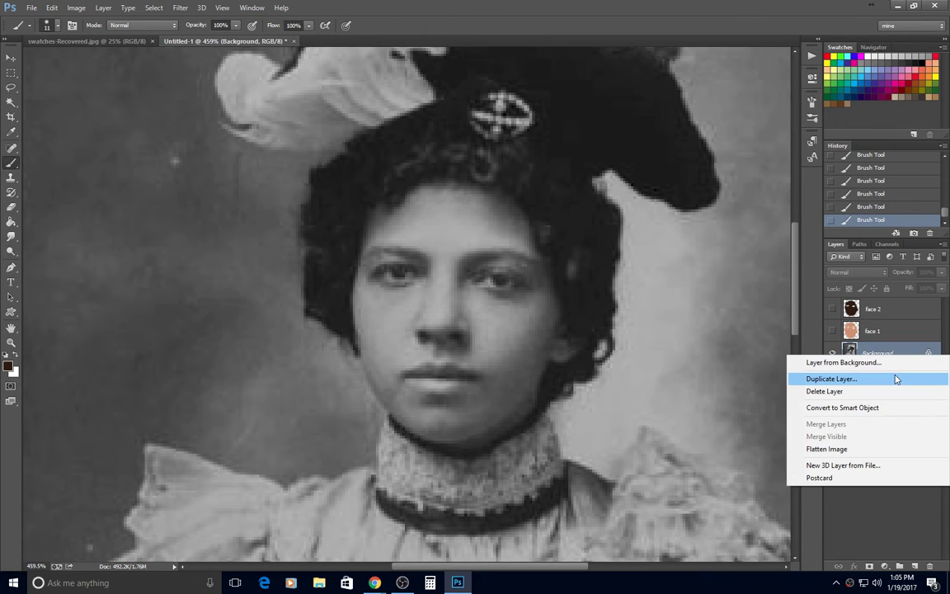
left_click(898, 378)
left_click(564, 181)
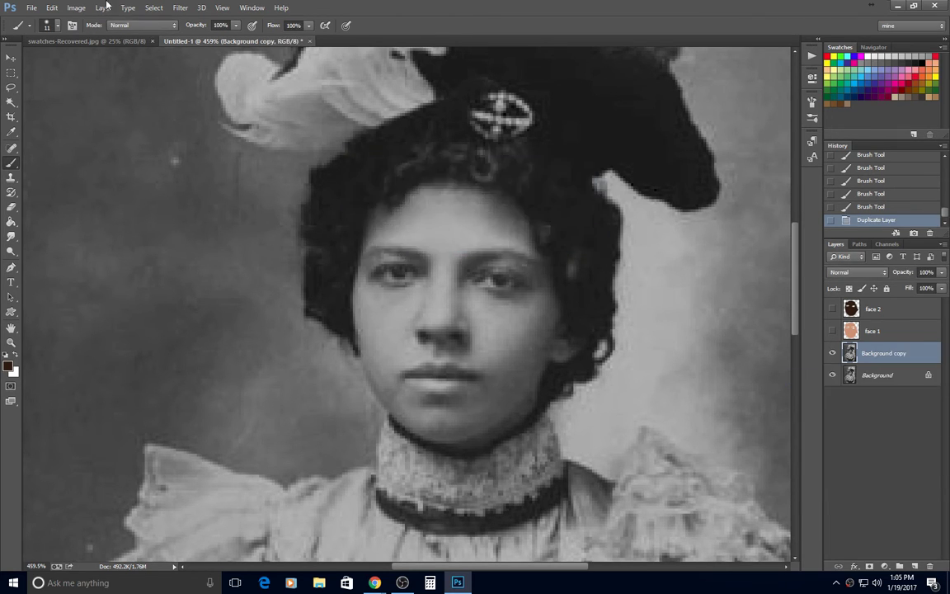
left_click(76, 7)
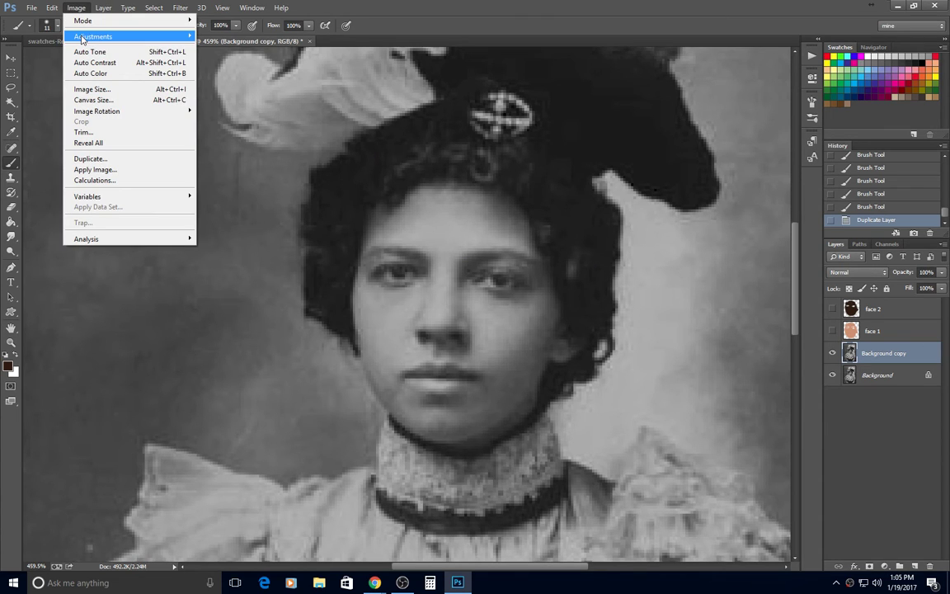
mouse_move(81, 38)
left_click(239, 259)
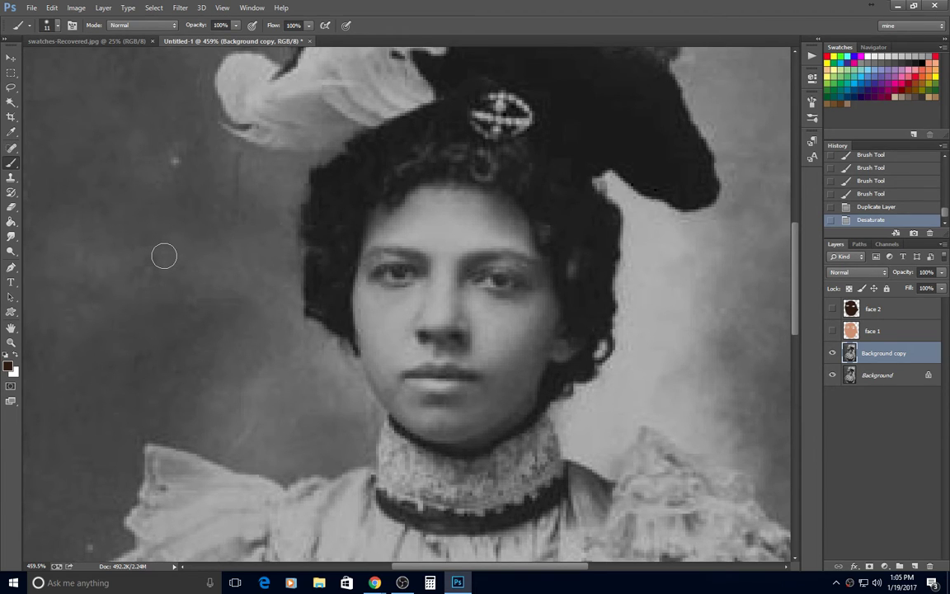
Step: Apply Levels to the Background copy with input black point 21, midtone 0.89 and white point 231
left_click(76, 7)
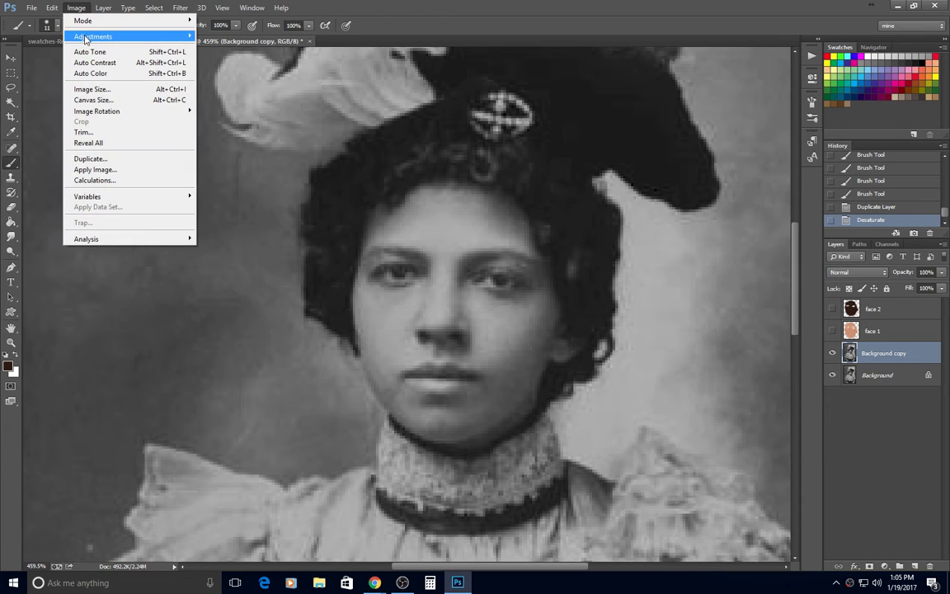
mouse_move(85, 39)
left_click(198, 43)
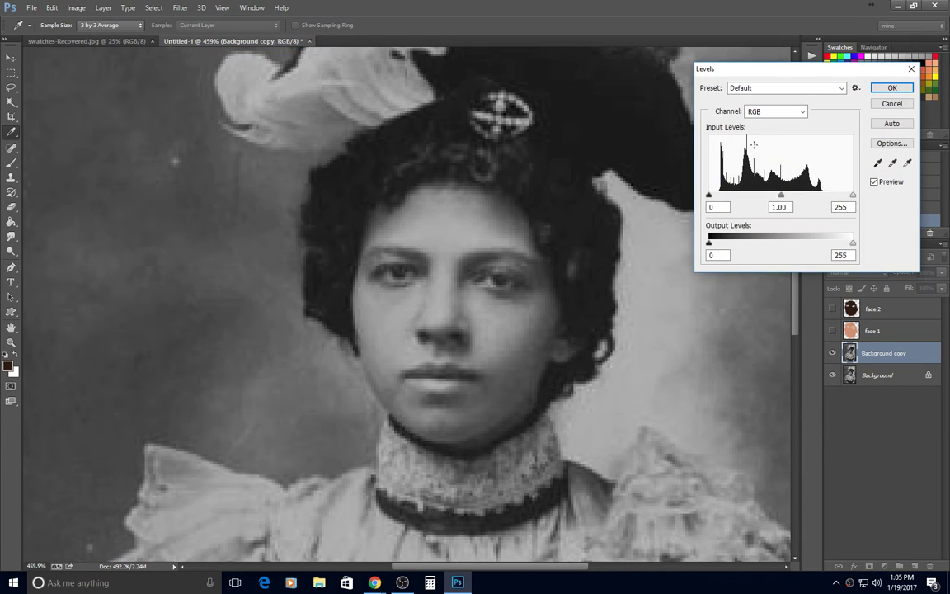
left_click_drag(709, 195, 720, 195)
mouse_move(852, 195)
left_mouse_down()
mouse_move(816, 195)
mouse_move(840, 197)
left_mouse_up()
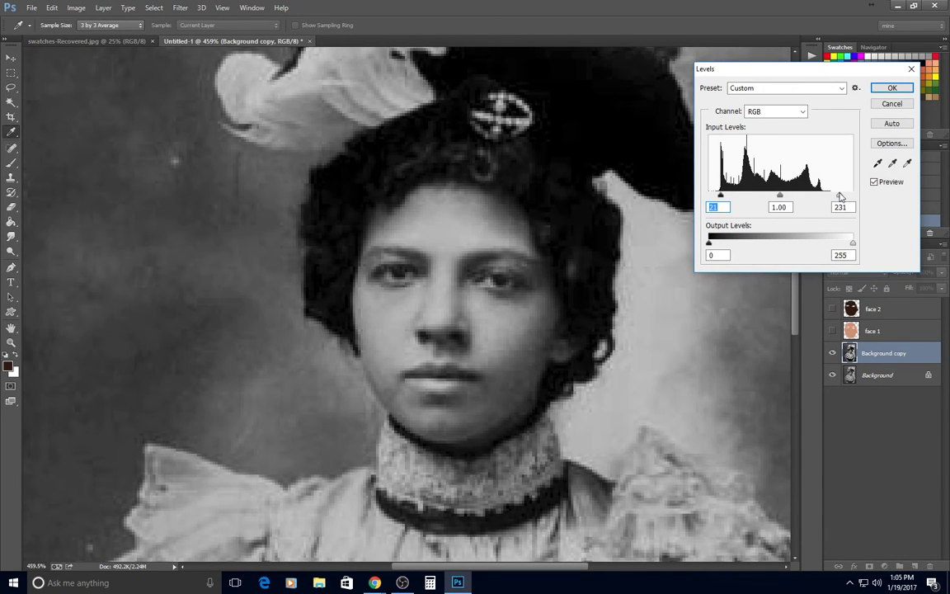
left_click(839, 197)
left_click_drag(784, 198, 786, 198)
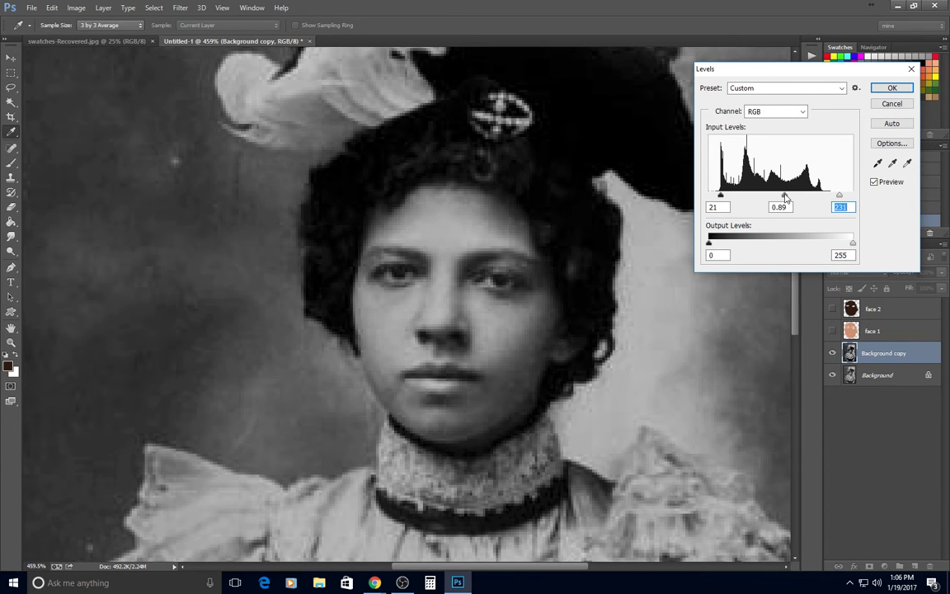
left_click(891, 88)
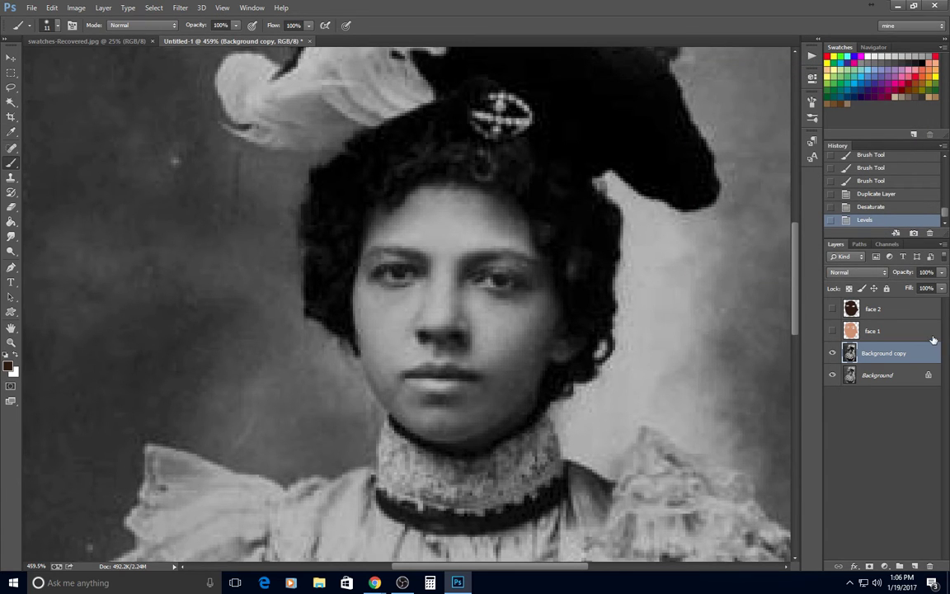
Step: Turn on the visibility of the face 1 and face 2 skin colour layers
scroll(544, 363, "down", 2)
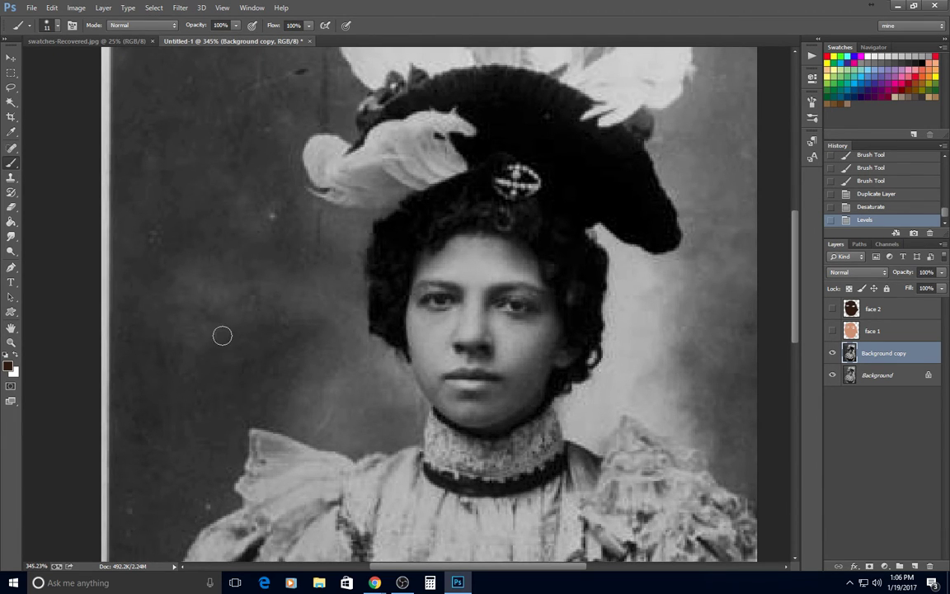
scroll(623, 366, "down", 2)
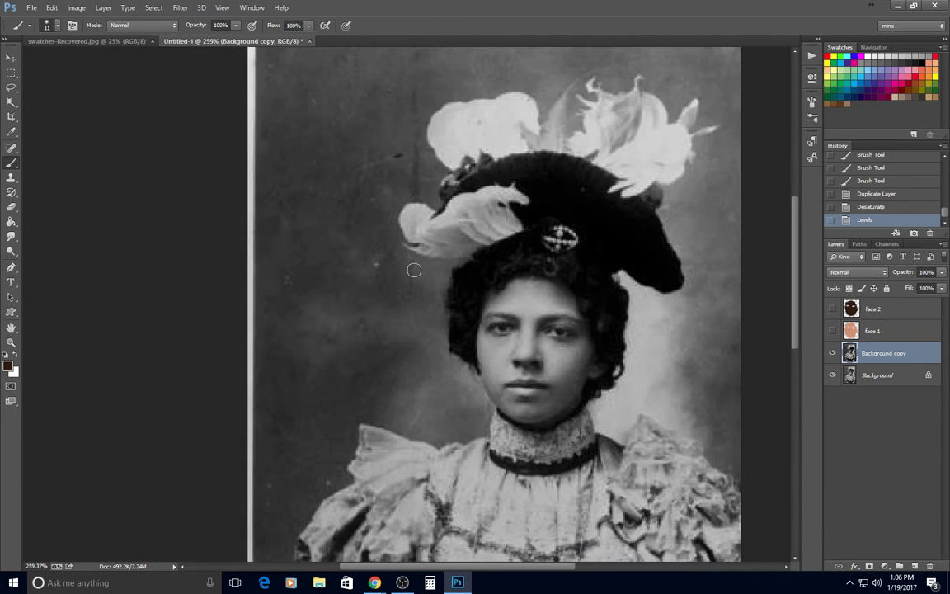
scroll(700, 397, "up", 4)
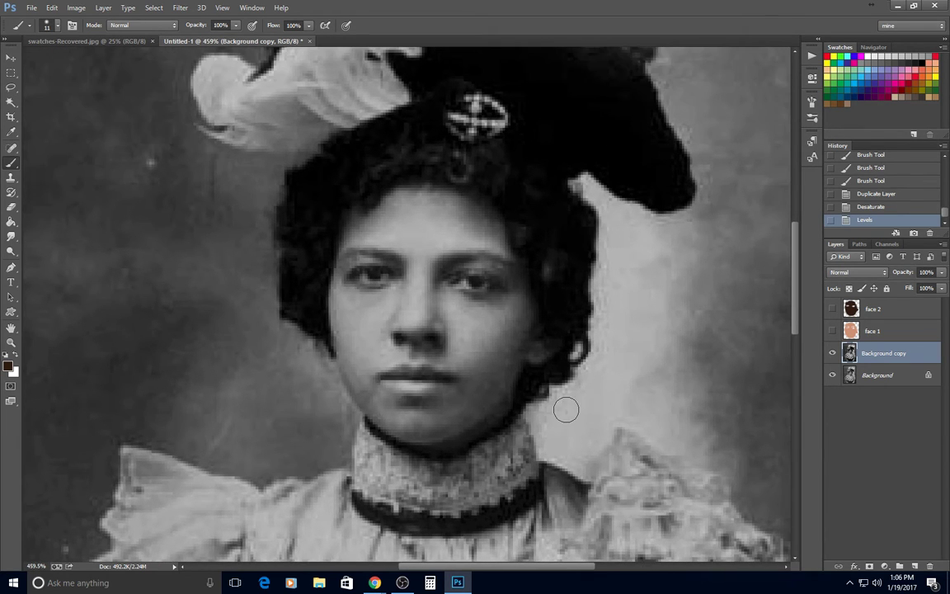
scroll(560, 407, "up", 1)
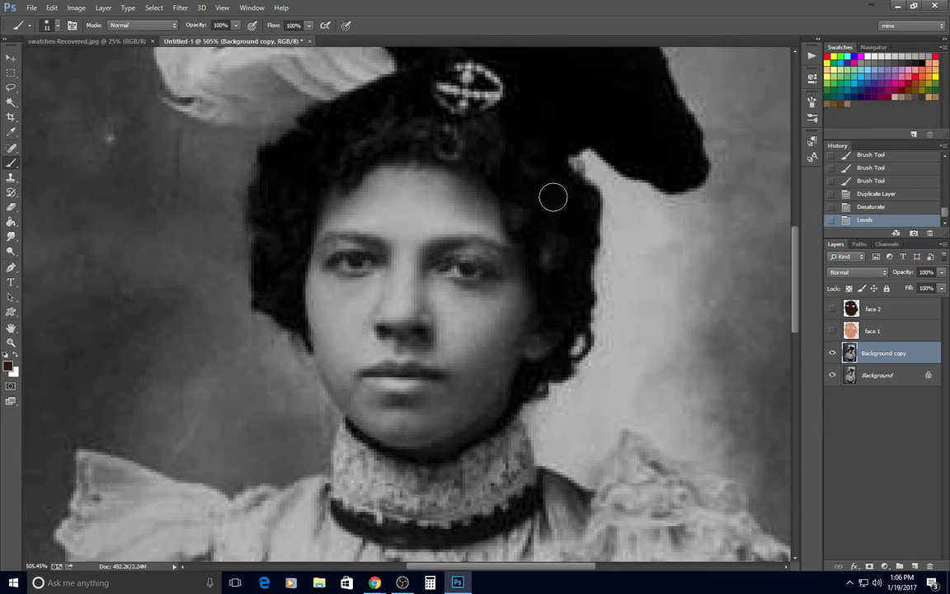
left_click(832, 330)
left_click(888, 334)
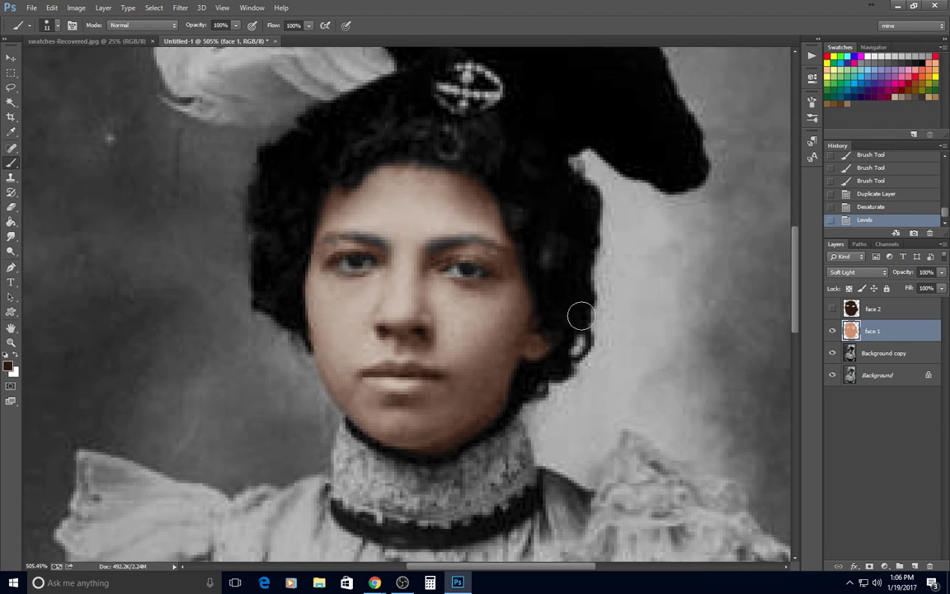
left_click(832, 309)
left_click(874, 308)
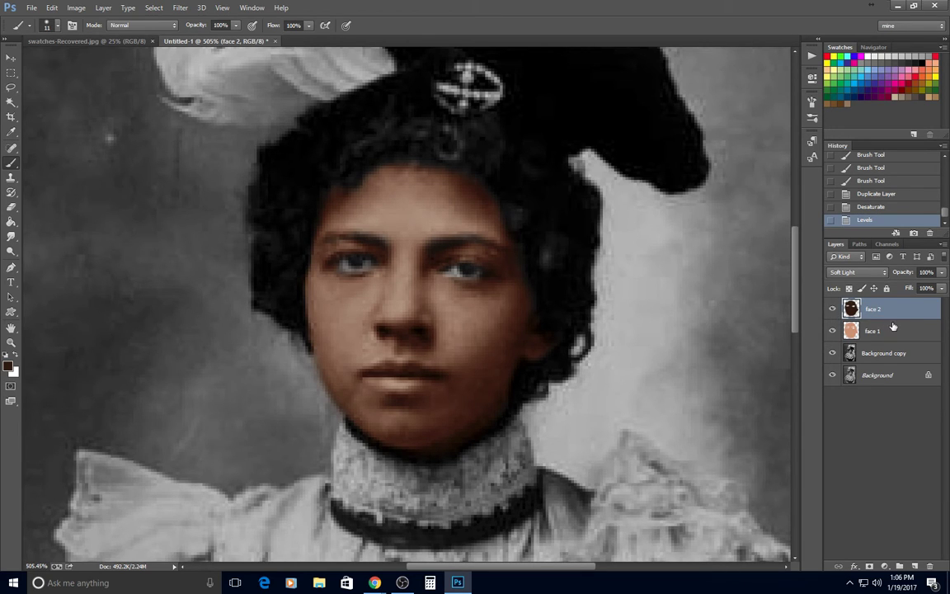
left_click(881, 332)
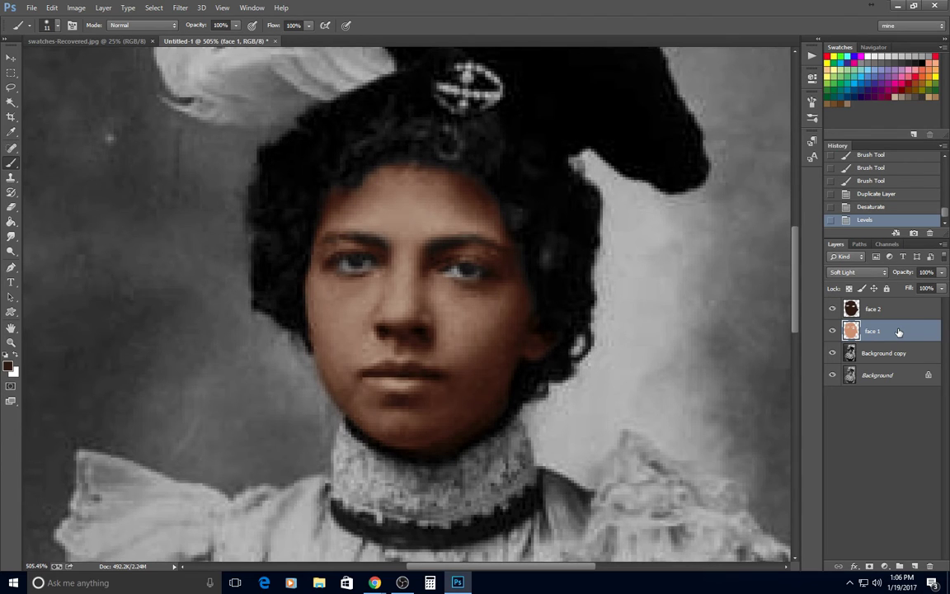
Step: Lower the opacity of the face 2 layer to 23%
left_click(891, 313)
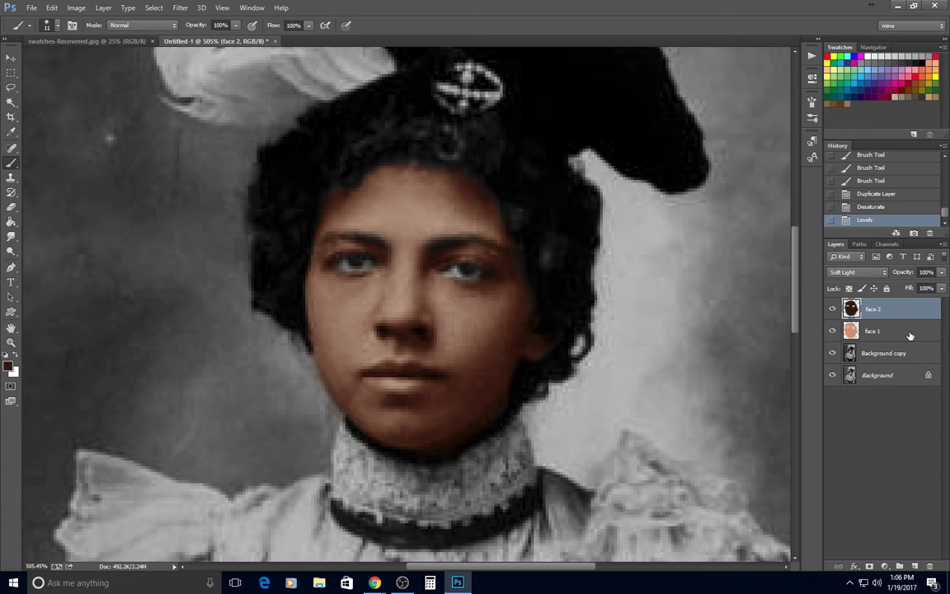
left_click(941, 273)
left_click_drag(919, 286, 909, 288)
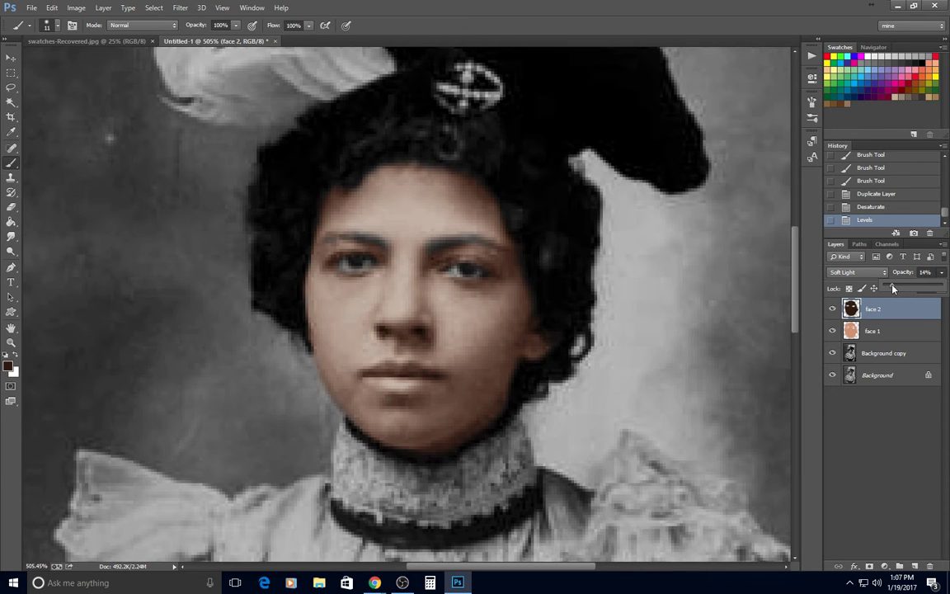
left_click_drag(892, 287, 890, 290)
left_click_drag(898, 287, 898, 287)
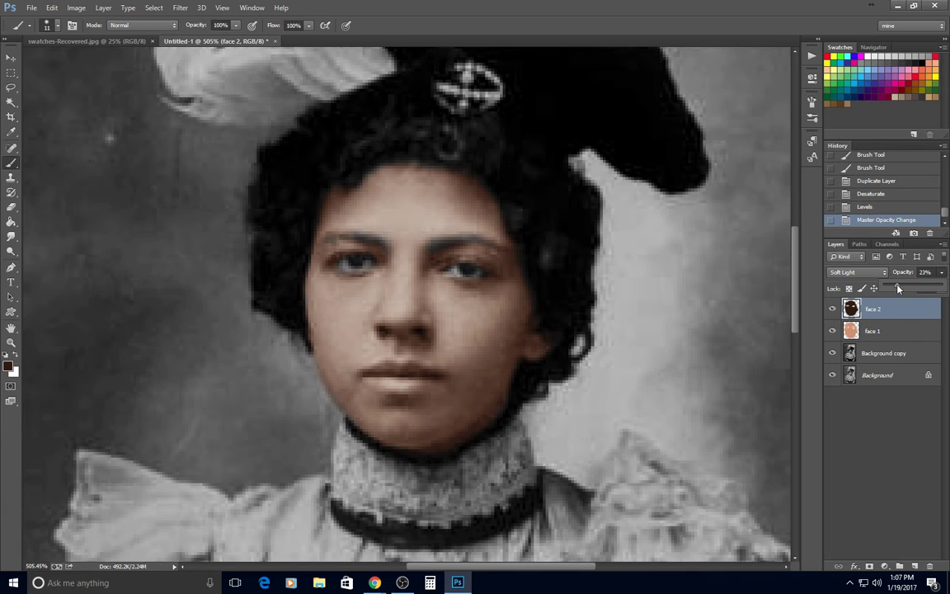
Step: Reduce the opacity of the face 1 layer to 83%
left_click(896, 334)
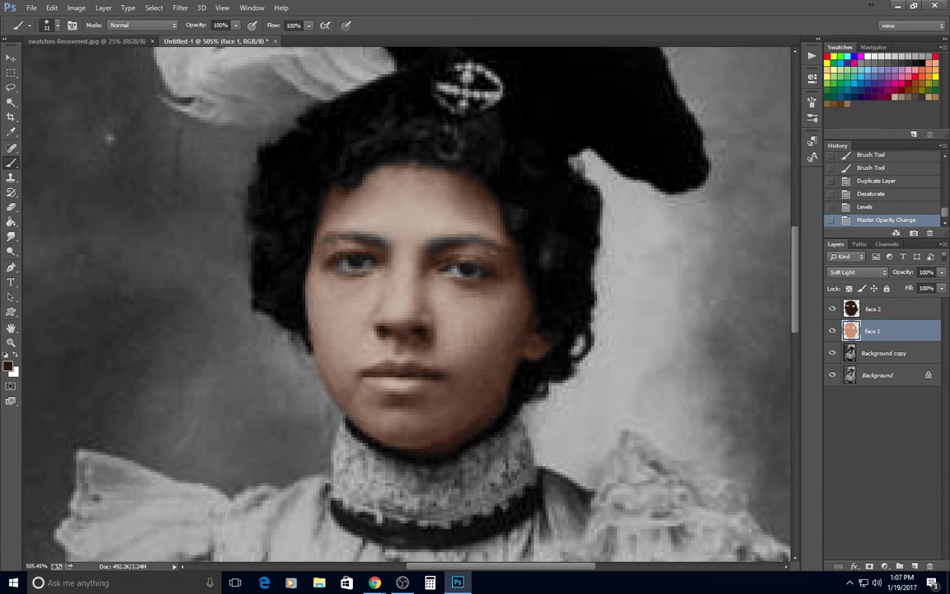
left_click(941, 272)
left_click_drag(932, 283, 933, 288)
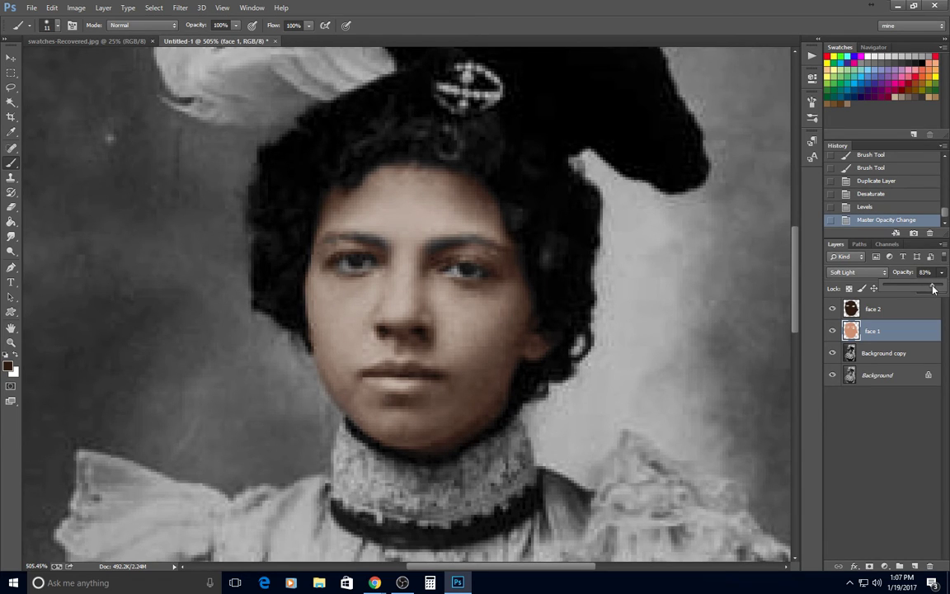
left_click_drag(933, 288, 933, 288)
Step: Set the face 2 layer's opacity to 31% and compare the face with that layer hidden and shown
left_click(904, 309)
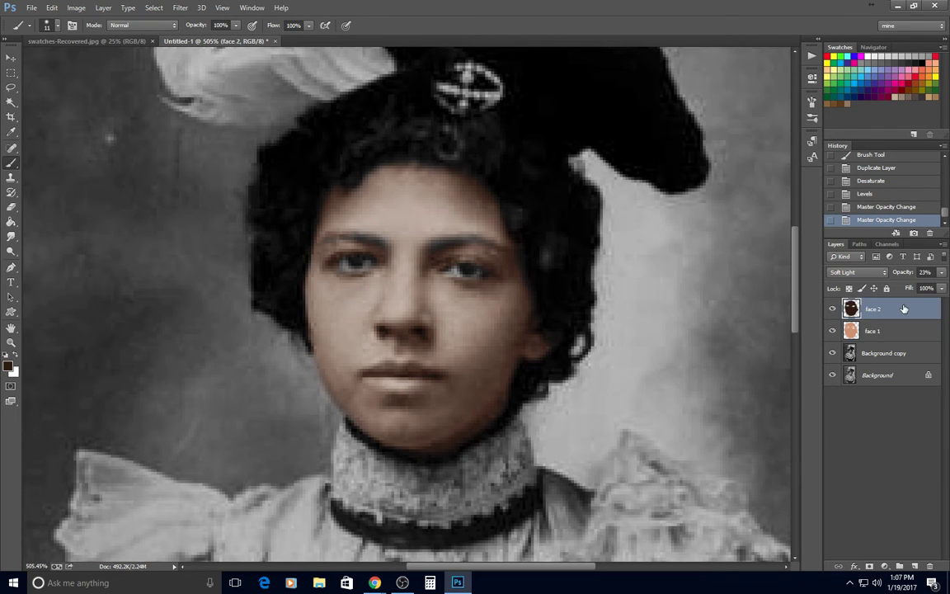
left_click(942, 272)
left_click_drag(906, 288, 906, 288)
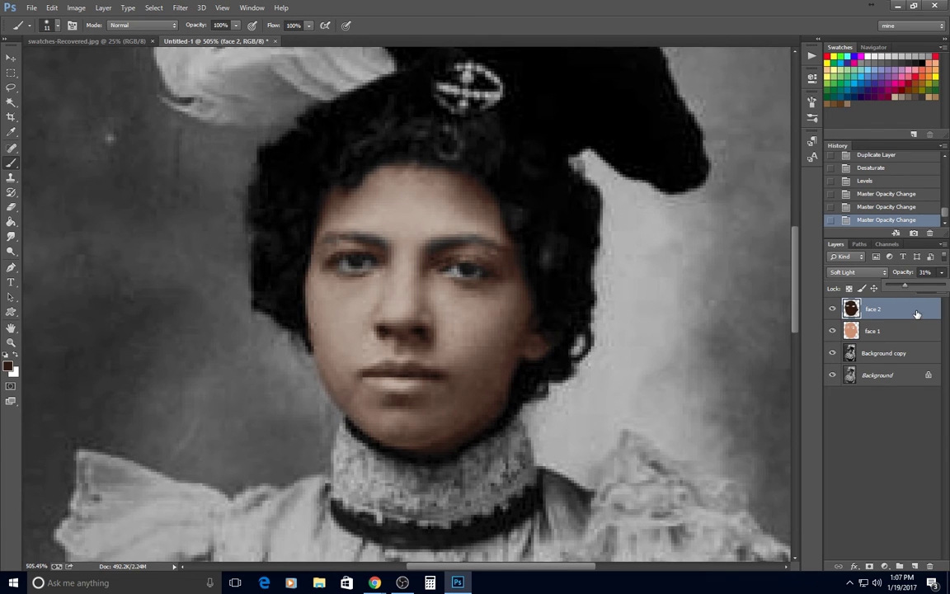
left_click(916, 335)
left_click(901, 313)
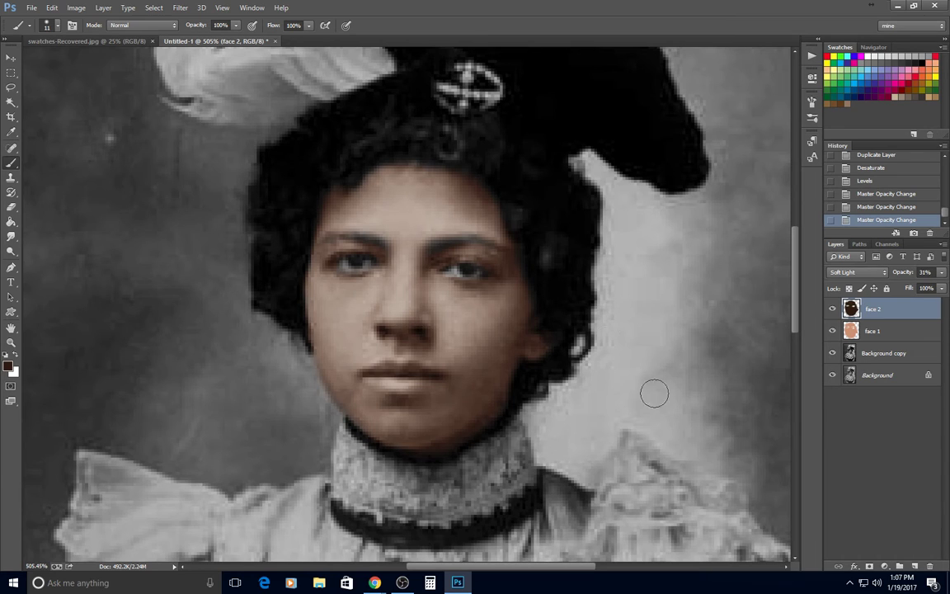
left_click(832, 309)
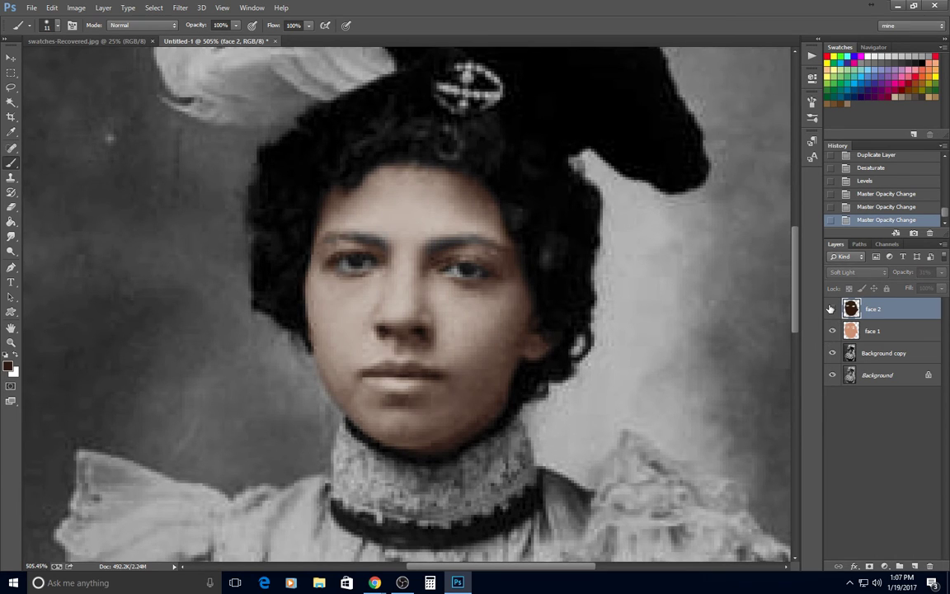
left_click(831, 309)
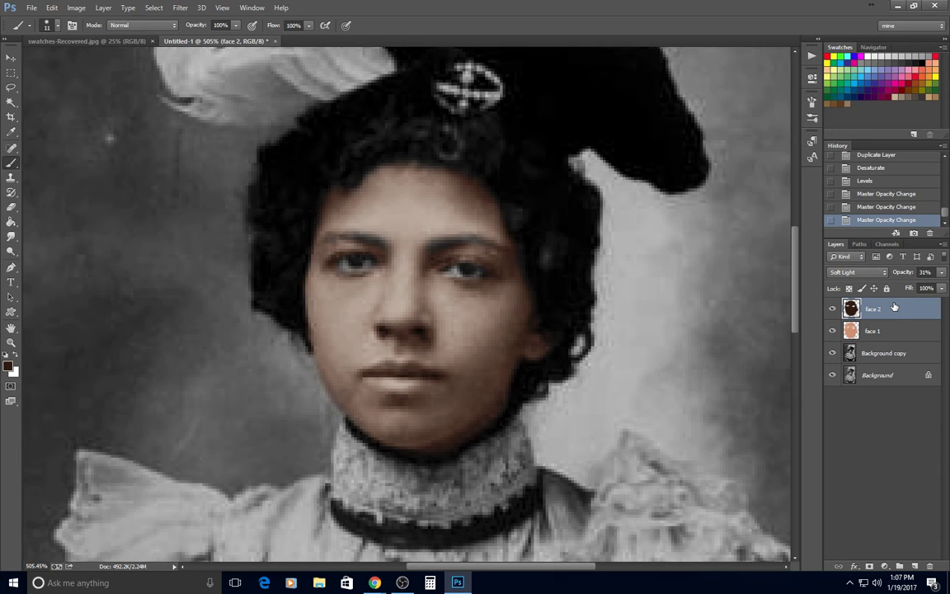
Step: Add a new layer above face 2 in Soft Light mode and brush a white highlight across the forehead
left_click(915, 567)
left_click(862, 274)
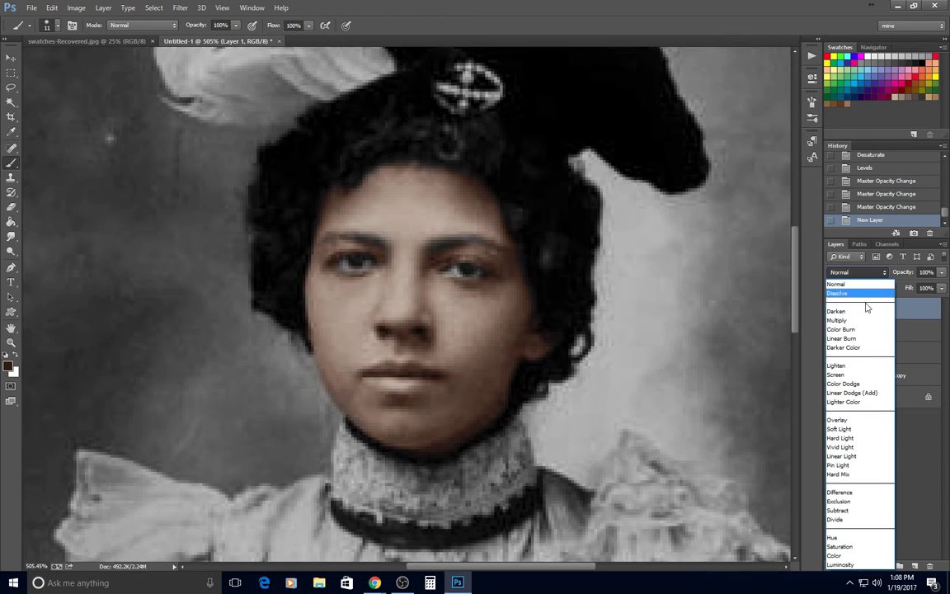
left_click(853, 435)
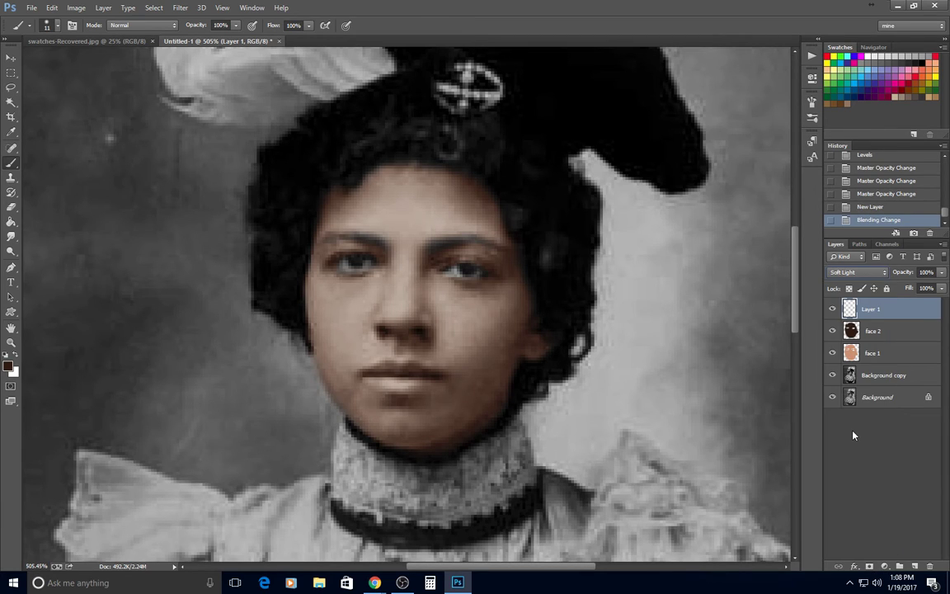
left_click(15, 356)
mouse_move(418, 201)
left_mouse_down()
mouse_move(389, 199)
mouse_move(432, 203)
mouse_move(412, 227)
mouse_move(385, 215)
mouse_move(426, 206)
mouse_move(445, 214)
mouse_move(339, 225)
mouse_move(408, 218)
mouse_move(393, 224)
mouse_move(372, 213)
mouse_move(392, 197)
left_mouse_up()
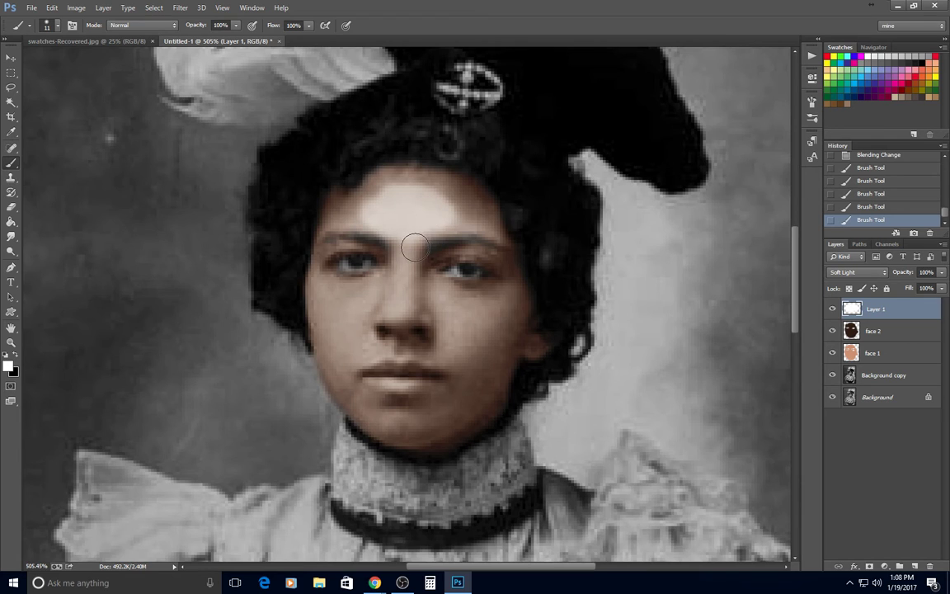
Step: Shrink the brush to 6 px and paint white highlights above both eyebrows and down the nose
right_click(427, 220)
left_click_drag(489, 254, 487, 249)
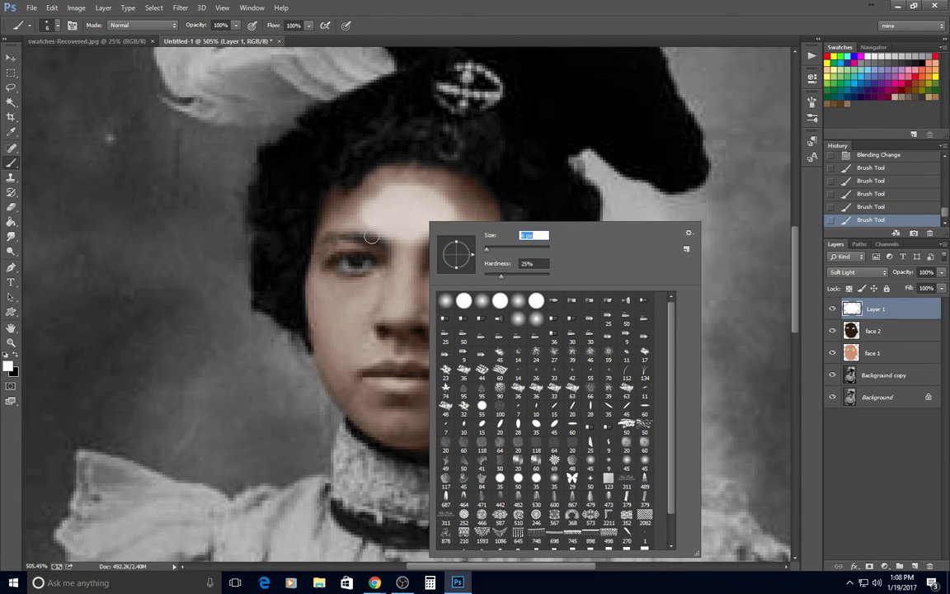
left_click(369, 230)
left_click_drag(352, 227, 332, 231)
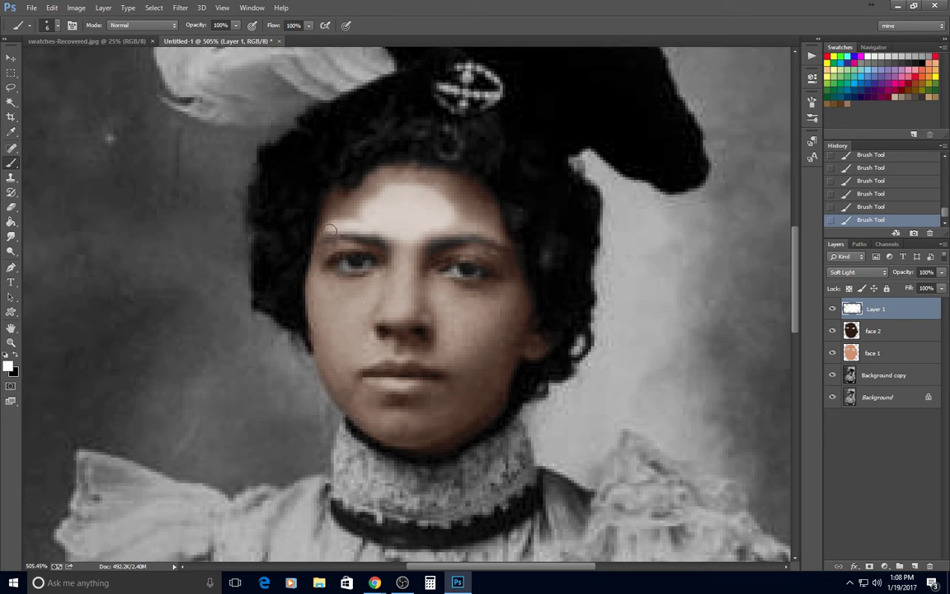
left_click_drag(446, 232, 498, 241)
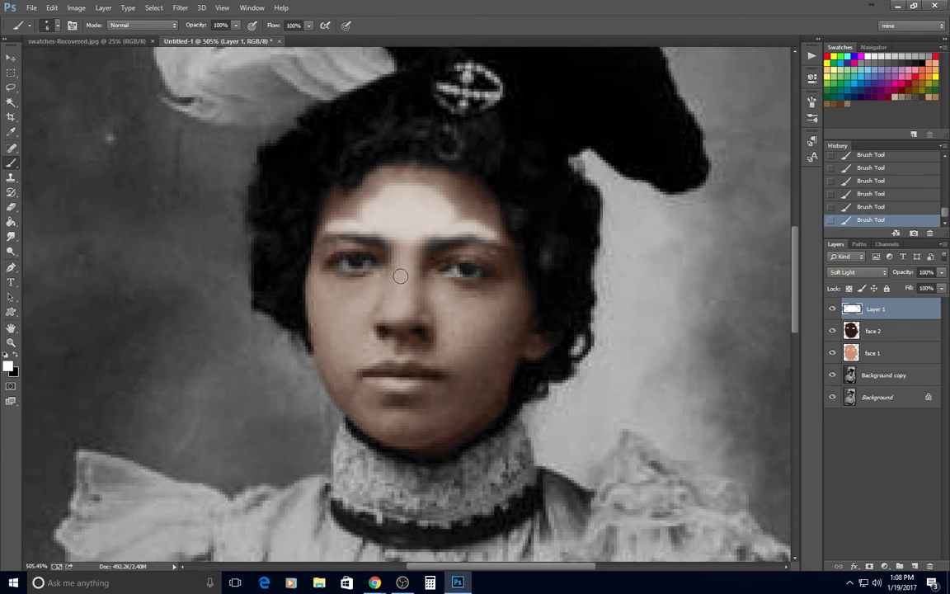
left_click_drag(405, 245, 397, 317)
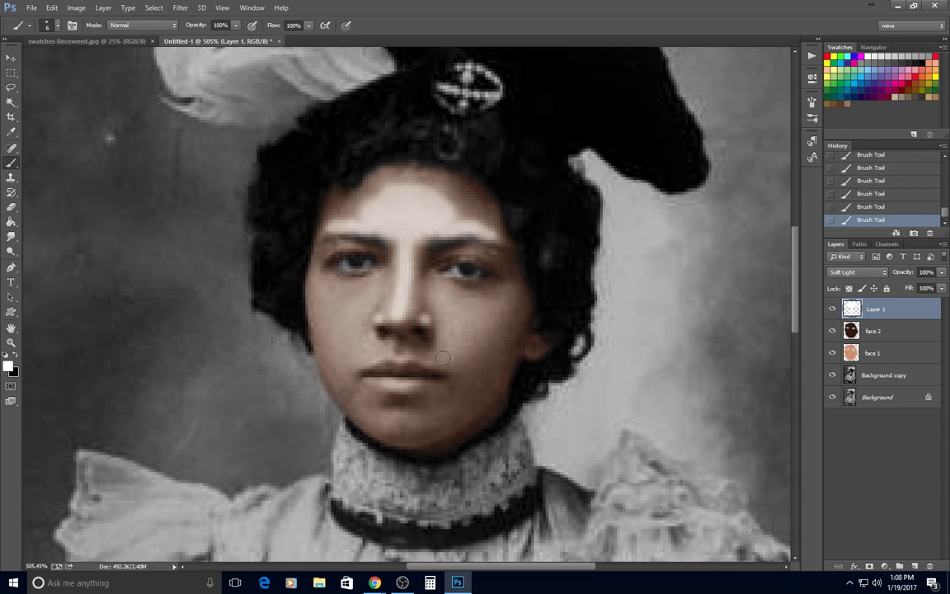
Step: Enlarge the brush to 10 px and paint white highlights on both cheeks and the chin
right_click(525, 274)
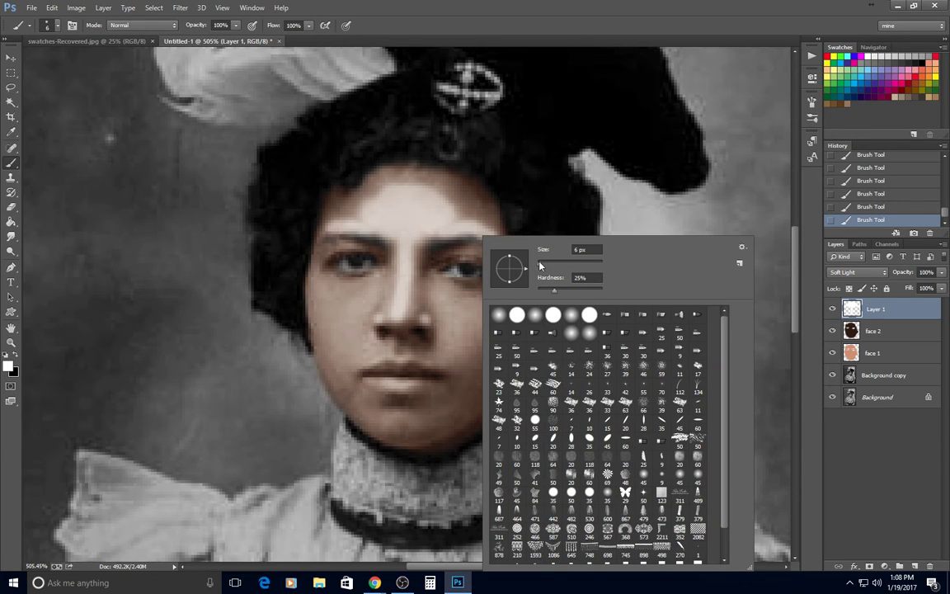
left_click_drag(540, 266, 541, 267)
key("Return")
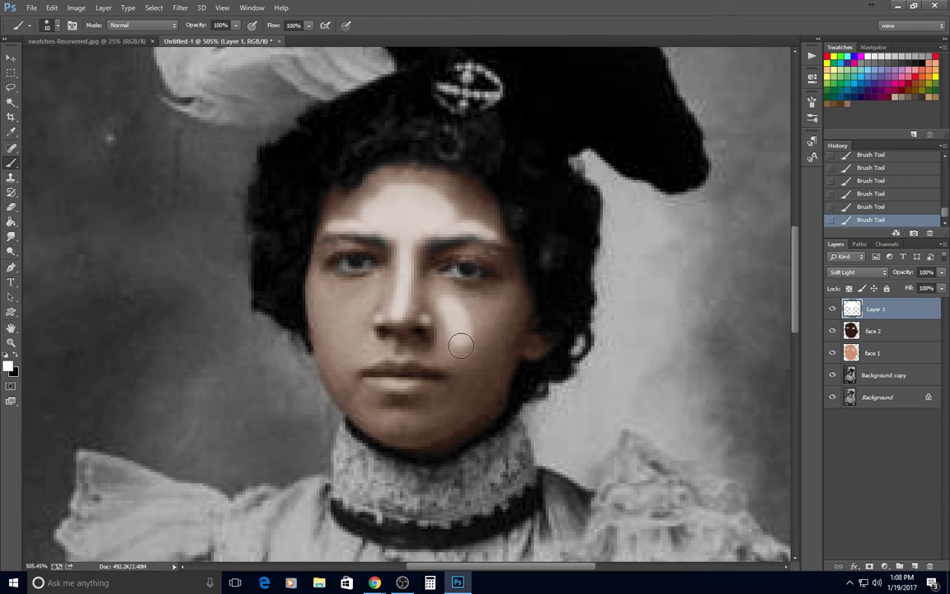
mouse_move(462, 347)
left_mouse_down()
mouse_move(491, 310)
mouse_move(446, 309)
mouse_move(493, 305)
mouse_move(456, 325)
left_mouse_up()
mouse_move(292, 301)
left_mouse_down()
mouse_move(358, 300)
mouse_move(341, 340)
mouse_move(328, 298)
mouse_move(334, 307)
mouse_move(328, 298)
mouse_move(358, 297)
mouse_move(336, 312)
left_mouse_up()
left_click_drag(393, 427, 405, 427)
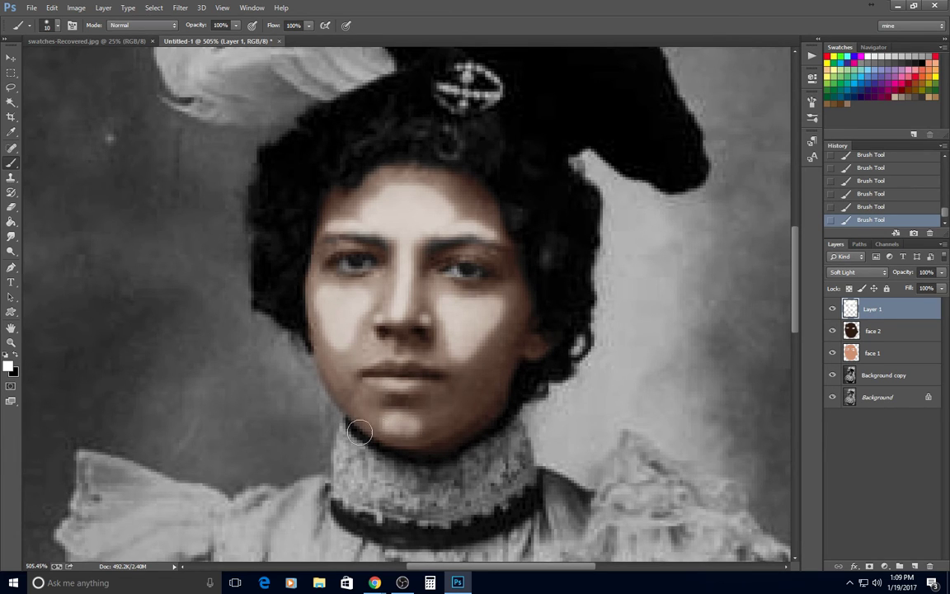
Step: Shrink the brush to 3 px and paint fine white highlights along the upper lip's edge and beneath the eyebrow
scroll(417, 388, "up", 1)
right_click(428, 367)
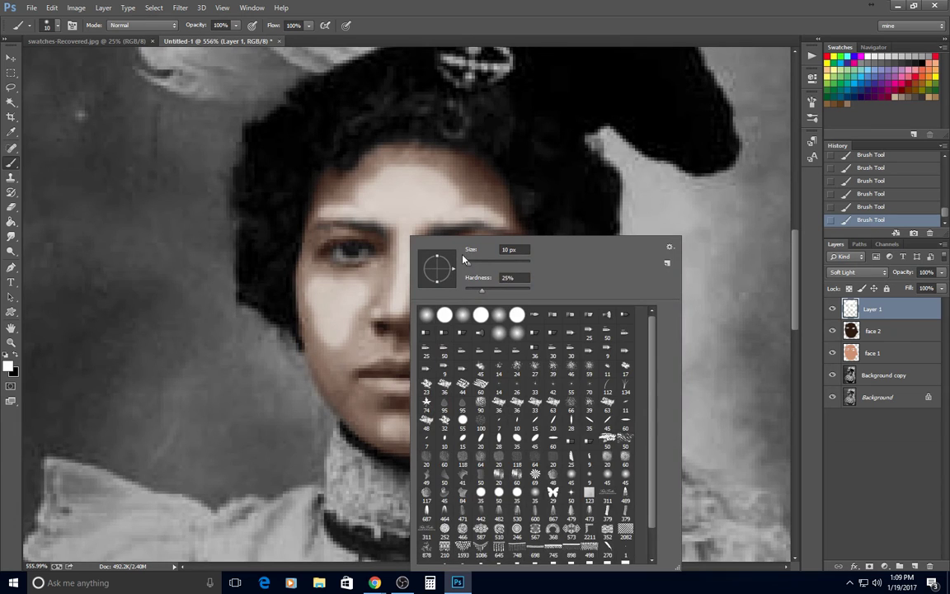
left_click_drag(469, 267, 467, 266)
scroll(472, 271, "down", 1)
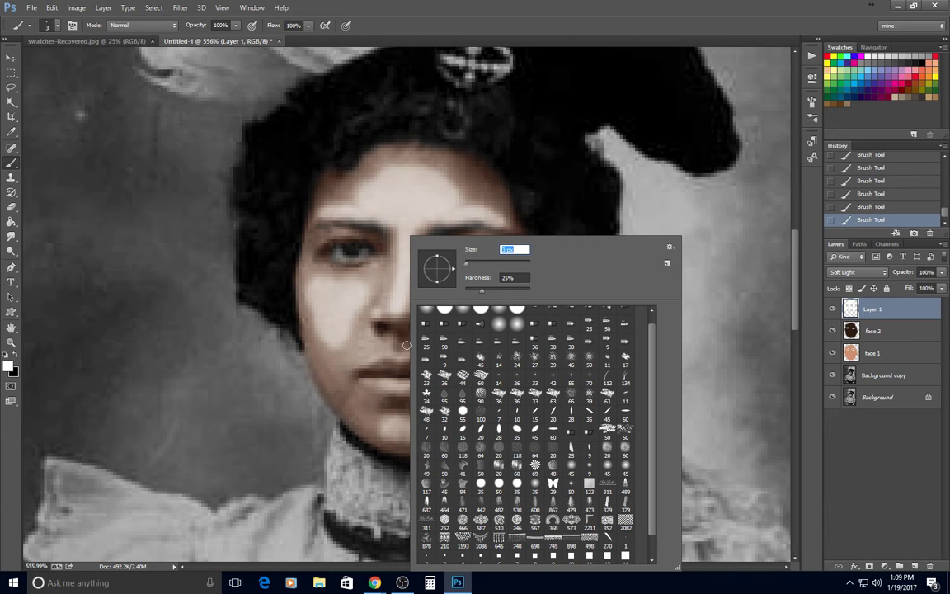
left_click(398, 357)
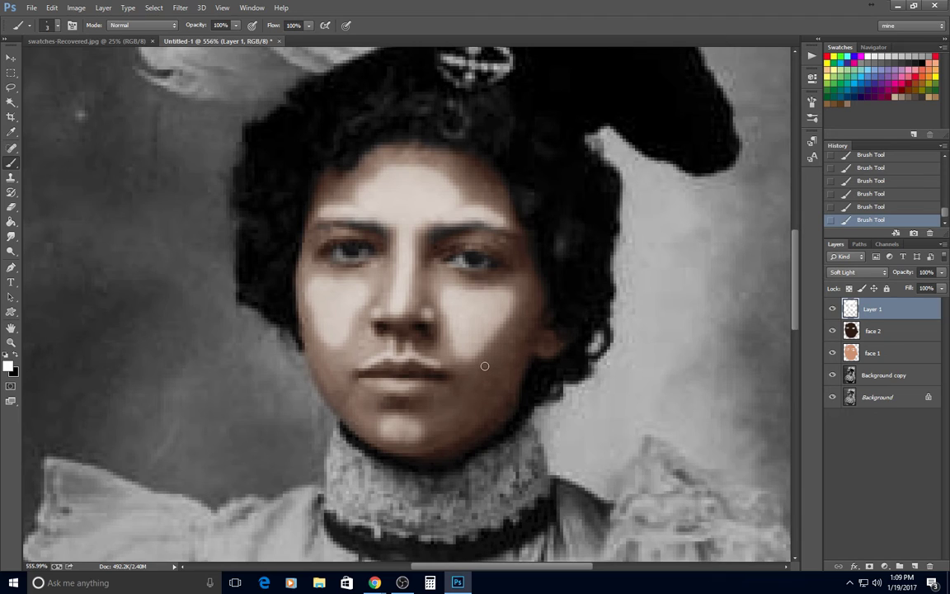
left_click_drag(454, 243, 504, 243)
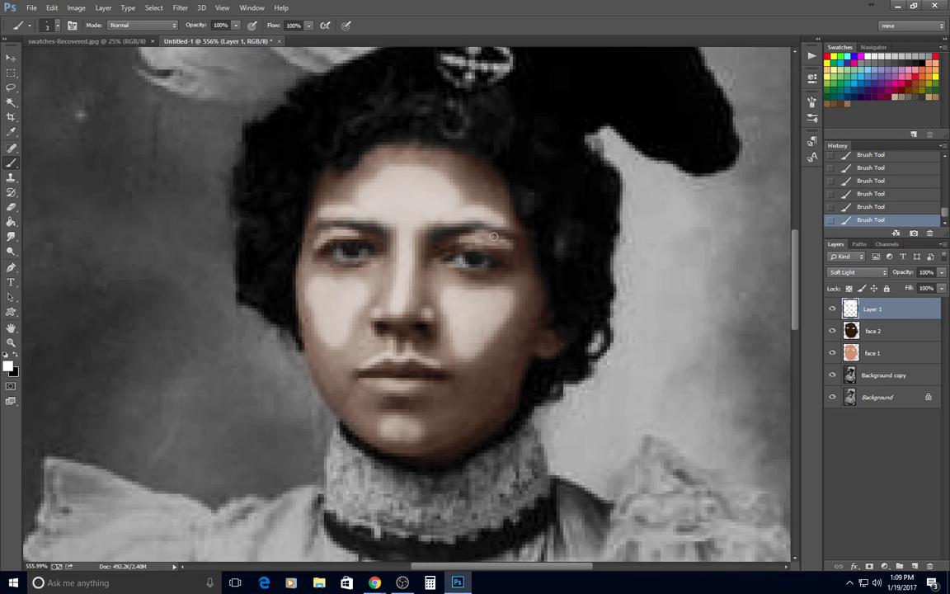
Step: Enlarge the brush to 8 px and extend the white forehead highlight outwards above the eyebrows
right_click(391, 195)
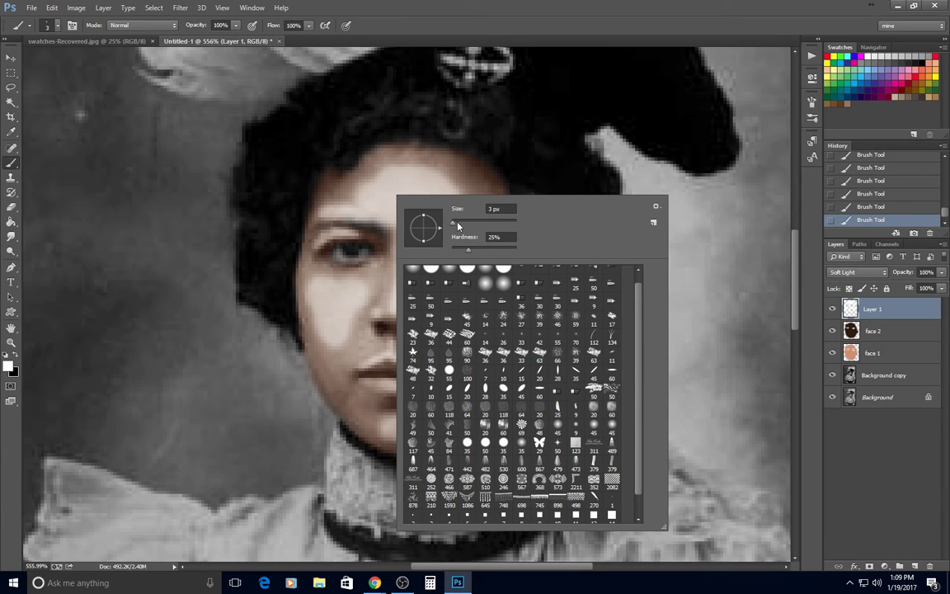
left_click(457, 222)
left_click(359, 200)
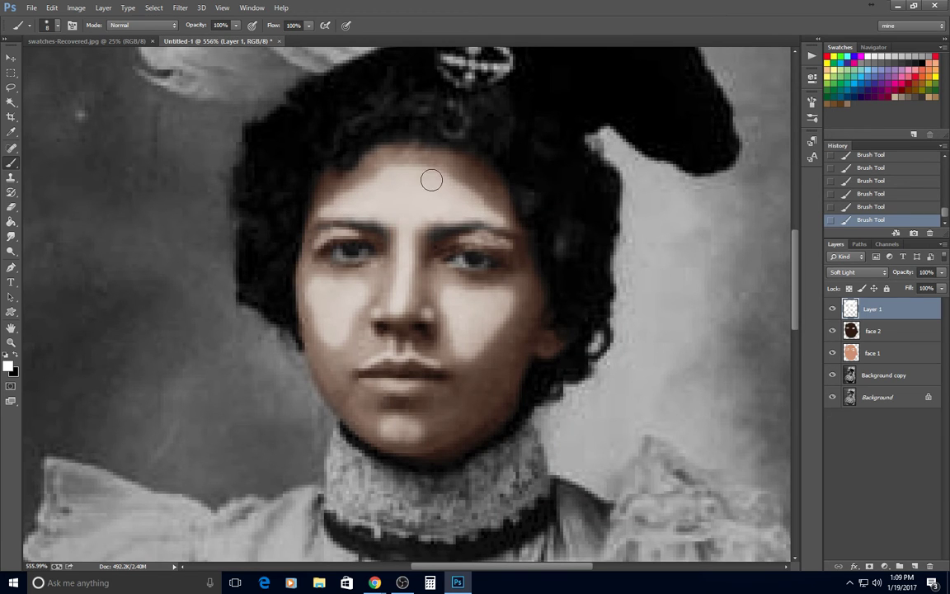
Step: Set Layer 1's opacity to 15%, comparing the face with it hidden and shown, and brush a highlight along the lower lip
scroll(436, 279, "down", 1)
scroll(436, 279, "down", 1)
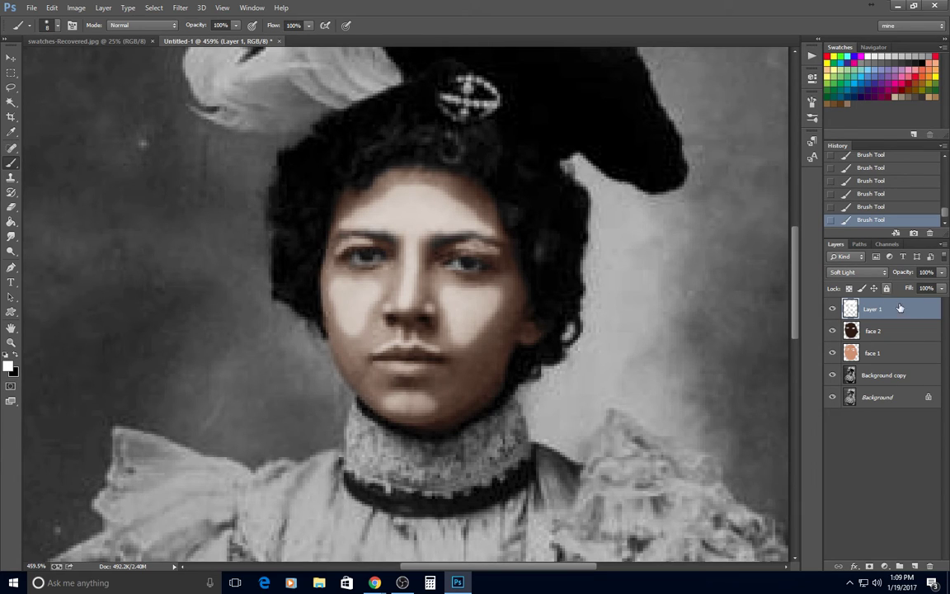
left_click(942, 273)
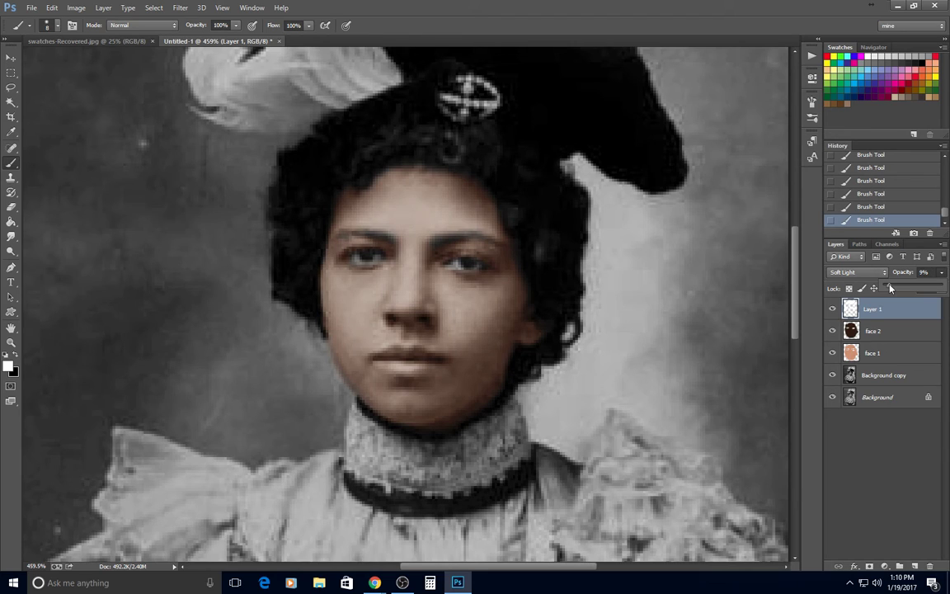
left_click_drag(890, 287, 892, 287)
left_click(832, 310)
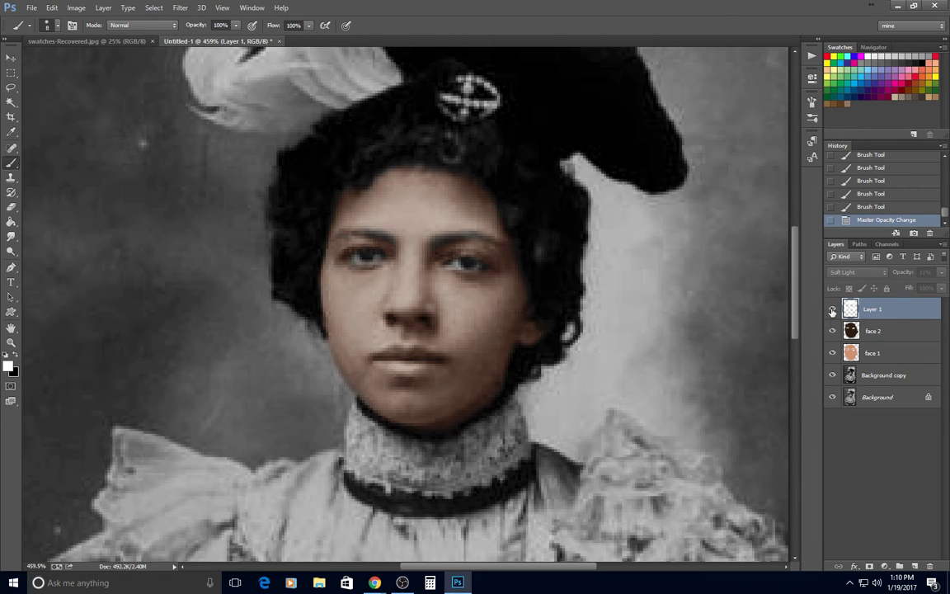
left_click(832, 311)
left_click(940, 274)
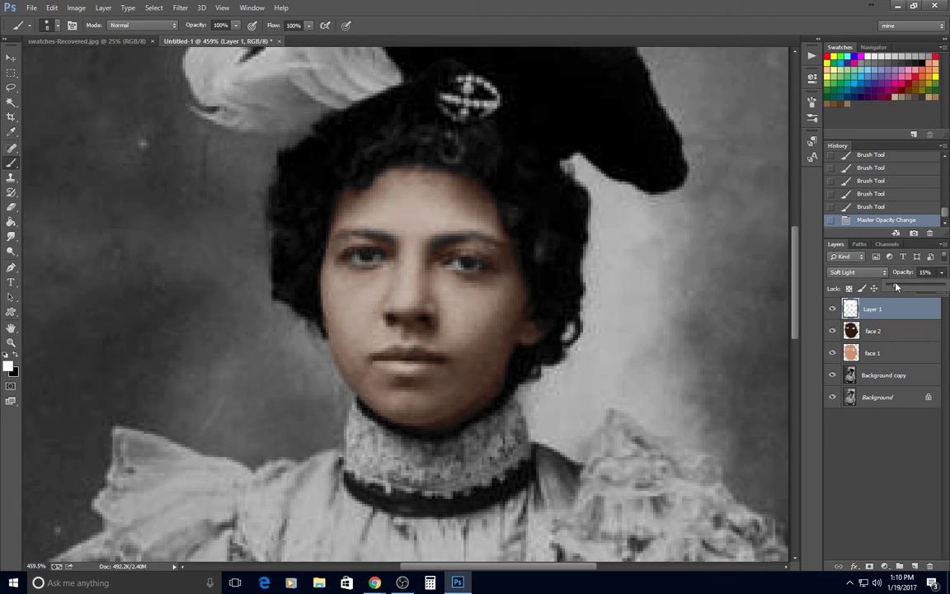
left_click(832, 310)
left_click(833, 311)
left_click(832, 310)
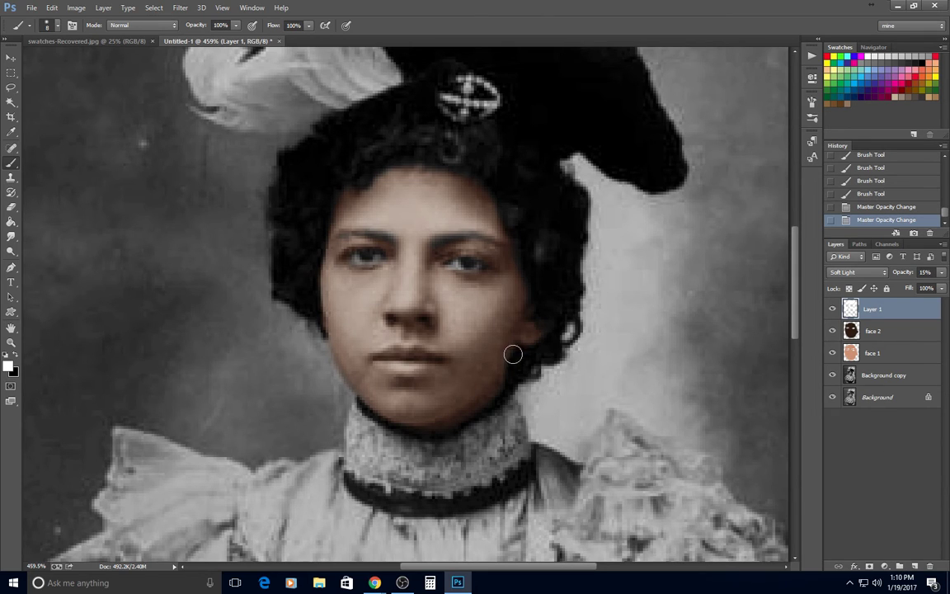
left_click_drag(391, 370, 419, 368)
left_click_drag(416, 369, 395, 369)
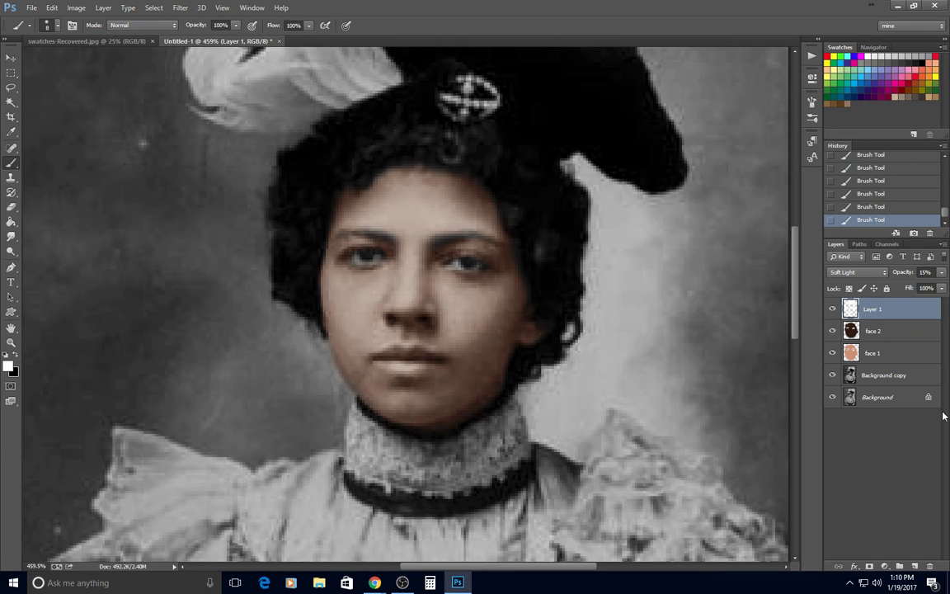
Step: Add a new layer in Soft Light mode above Layer 1 and paint white highlights on the central forehead and the nose
left_click(914, 567)
left_click(858, 272)
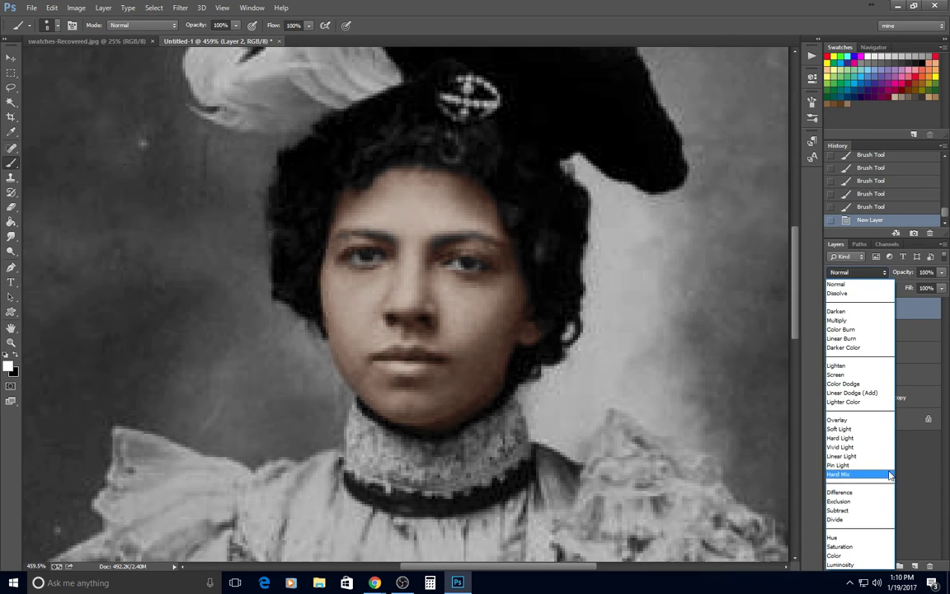
left_click(842, 430)
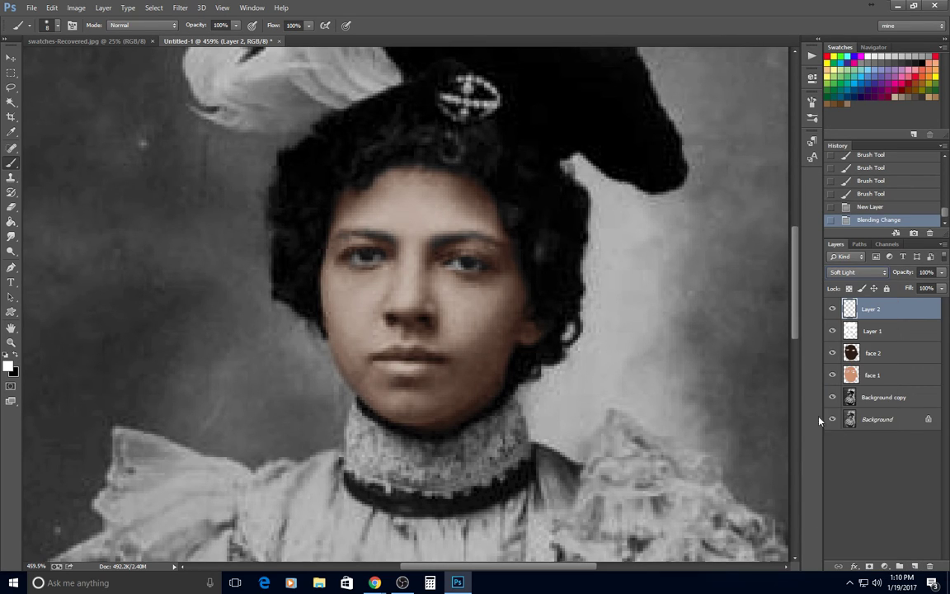
mouse_move(401, 214)
left_mouse_down()
mouse_move(390, 219)
mouse_move(422, 201)
mouse_move(439, 219)
mouse_move(412, 218)
mouse_move(425, 220)
mouse_move(424, 209)
mouse_move(405, 206)
mouse_move(438, 217)
left_mouse_up()
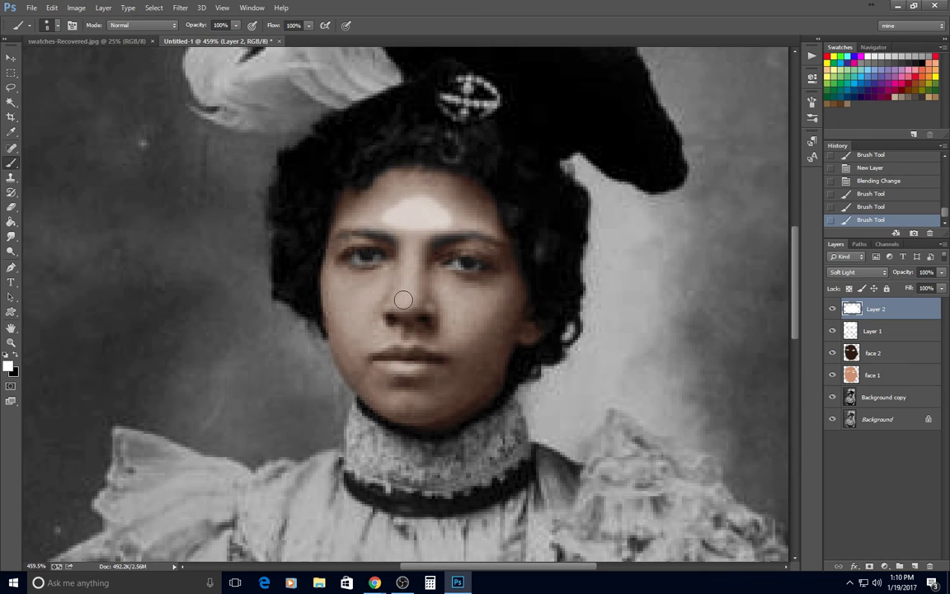
left_click(408, 301)
left_click(409, 293)
left_click_drag(409, 288, 408, 299)
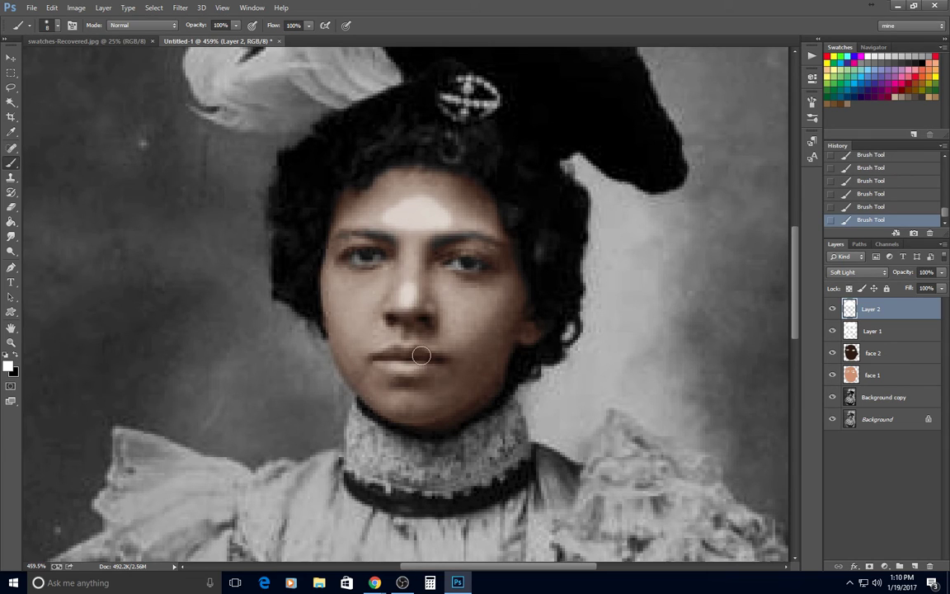
Step: Paint white highlights on the lower lip, the chin, under both eyes and around the nose on Layer 2
left_click_drag(400, 371, 410, 372)
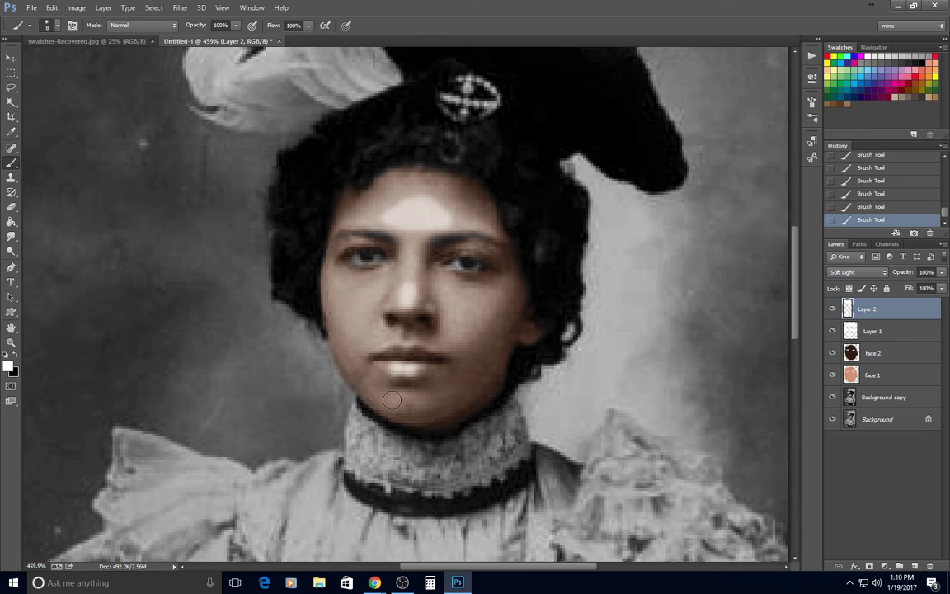
left_click_drag(335, 291, 365, 294)
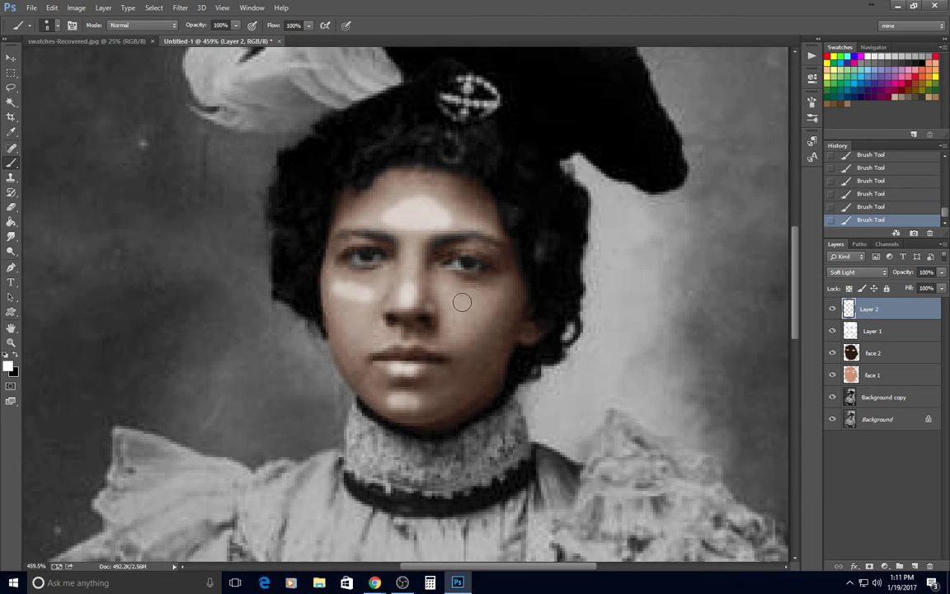
left_click_drag(460, 299, 490, 295)
mouse_move(409, 277)
left_mouse_down()
mouse_move(408, 290)
mouse_move(428, 307)
left_mouse_up()
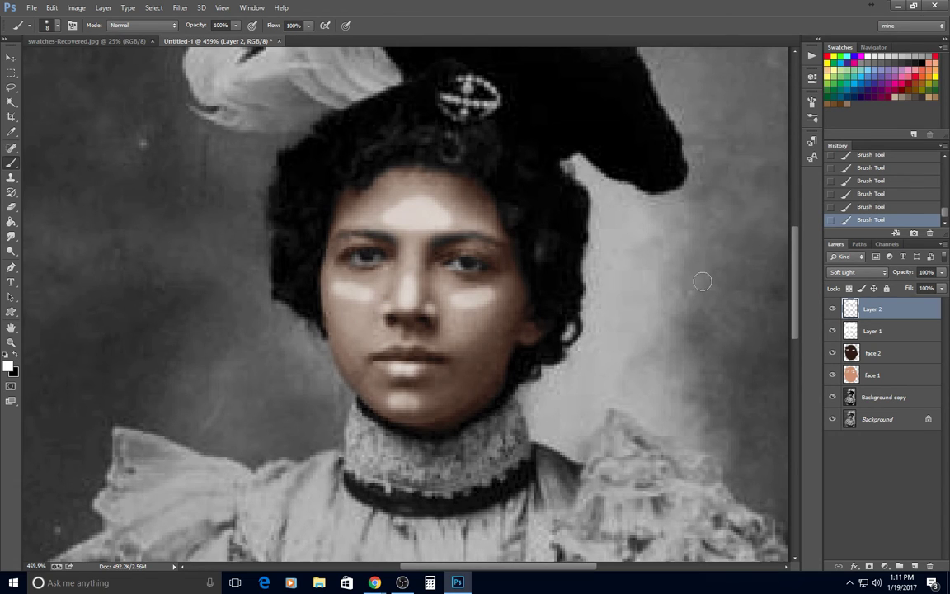
Step: Set Layer 2's opacity to 25%, compare the face with it hidden and shown, and touch up the cheek highlight
left_click(941, 273)
left_click_drag(940, 288, 901, 287)
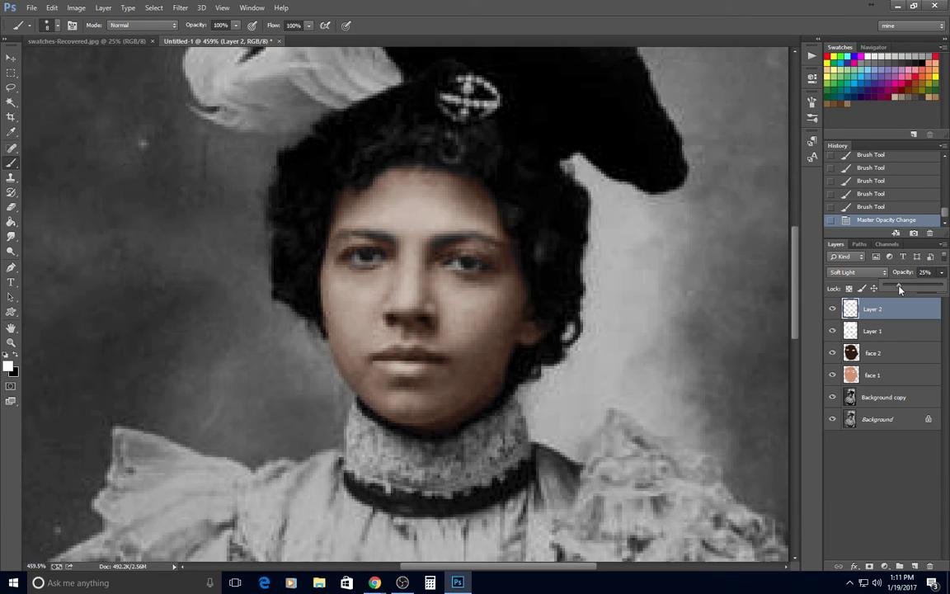
left_click(833, 309)
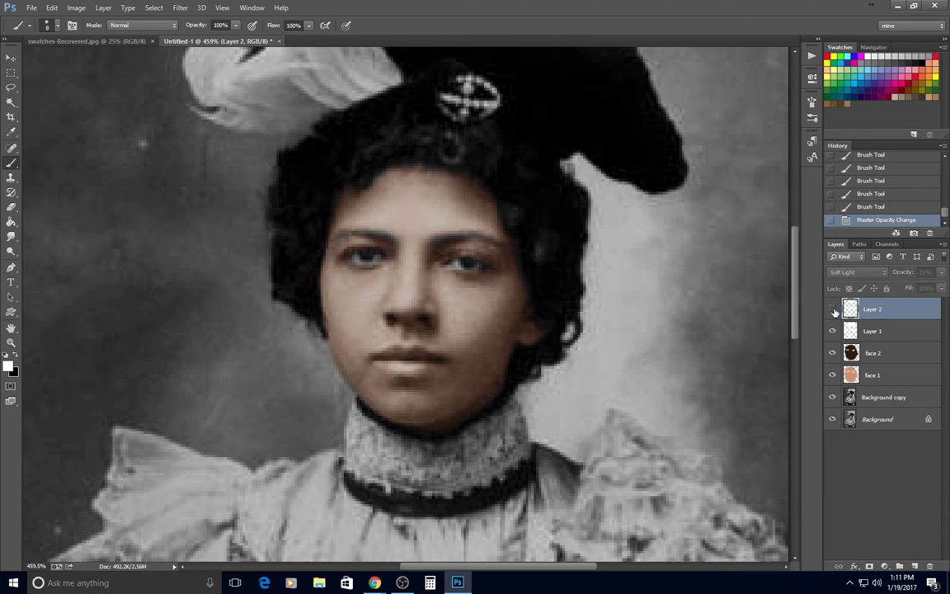
left_click(833, 309)
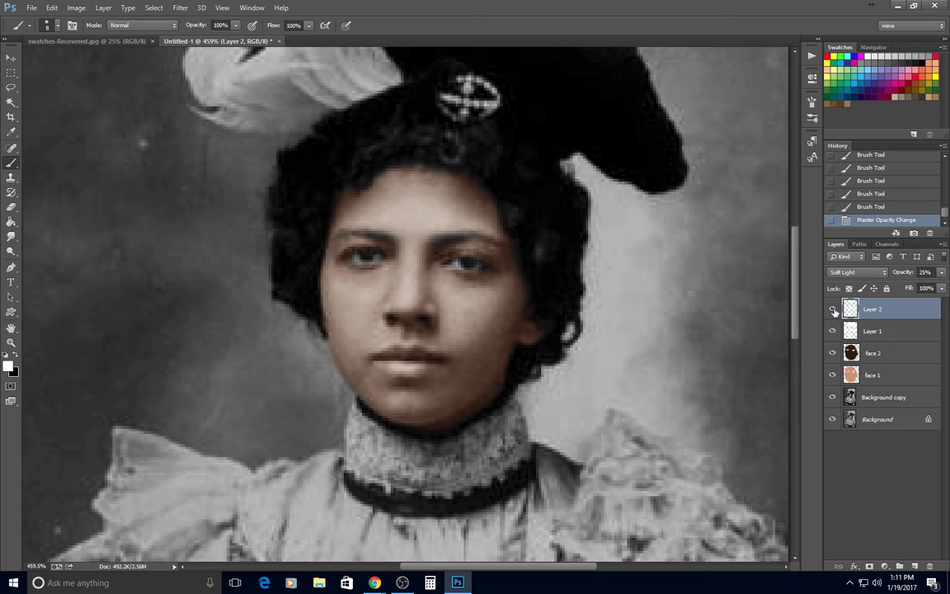
mouse_move(502, 291)
left_mouse_down()
mouse_move(495, 299)
mouse_move(501, 291)
left_mouse_up()
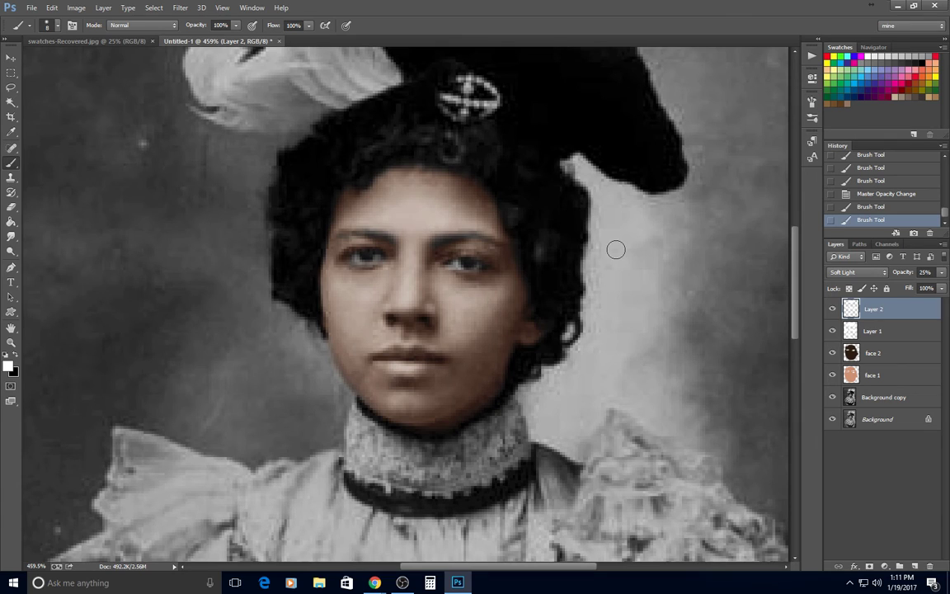
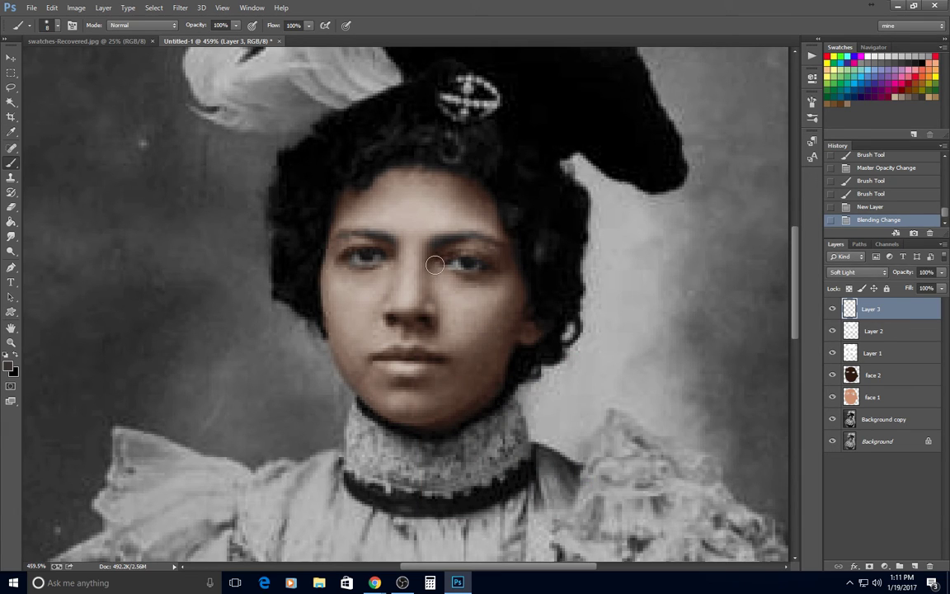
Step: Brush dark shading on a new Soft Light layer along the nose sides, at the inner eye corners and under the nose
mouse_move(433, 266)
left_mouse_down()
mouse_move(427, 341)
mouse_move(433, 286)
left_mouse_up()
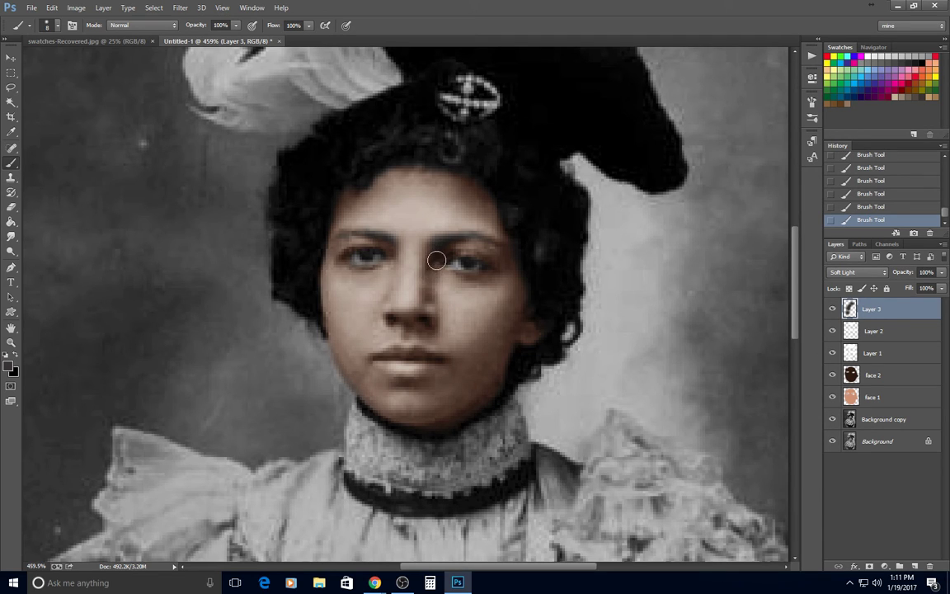
left_click_drag(382, 246, 387, 254)
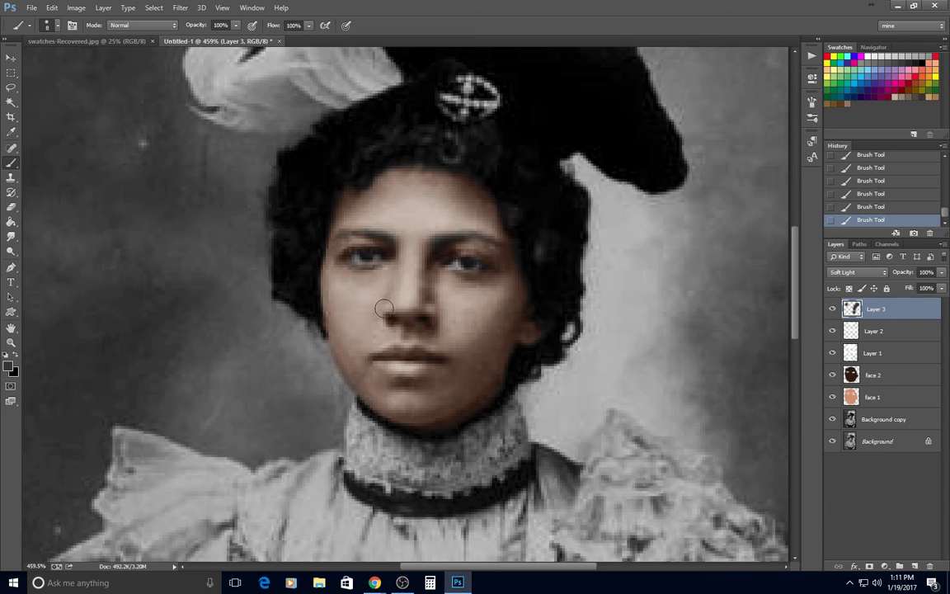
mouse_move(395, 323)
left_mouse_down()
mouse_move(488, 339)
mouse_move(491, 353)
mouse_move(431, 329)
left_mouse_up()
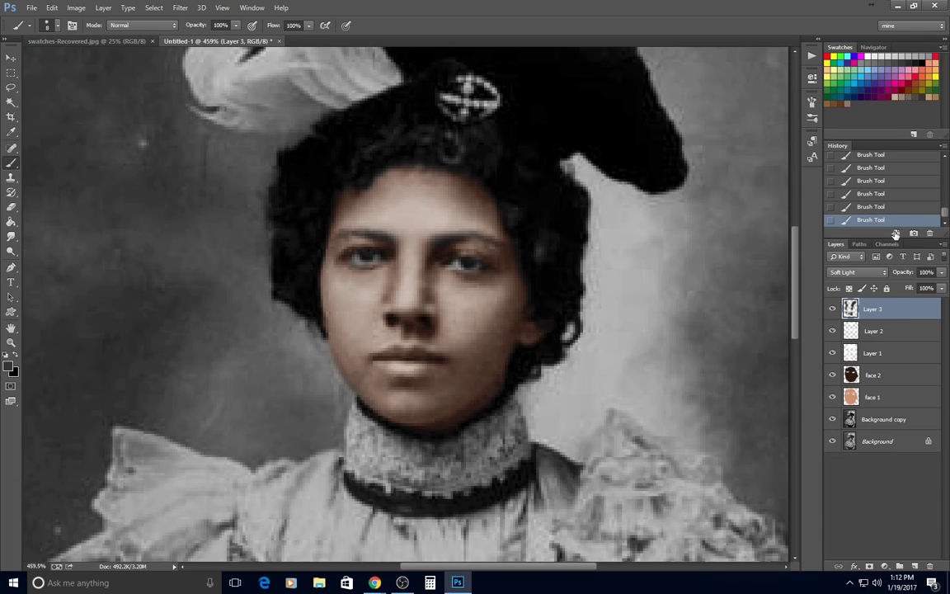
Step: Erase the dark shading from the cheek and eye area on Layer 3 with a 20 px eraser
left_click(11, 206)
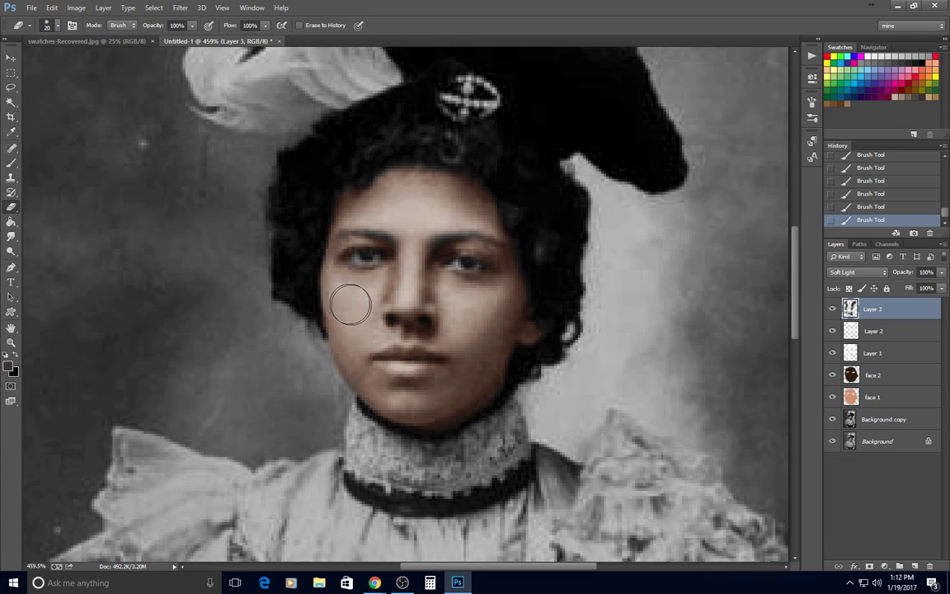
left_click_drag(351, 305, 352, 259)
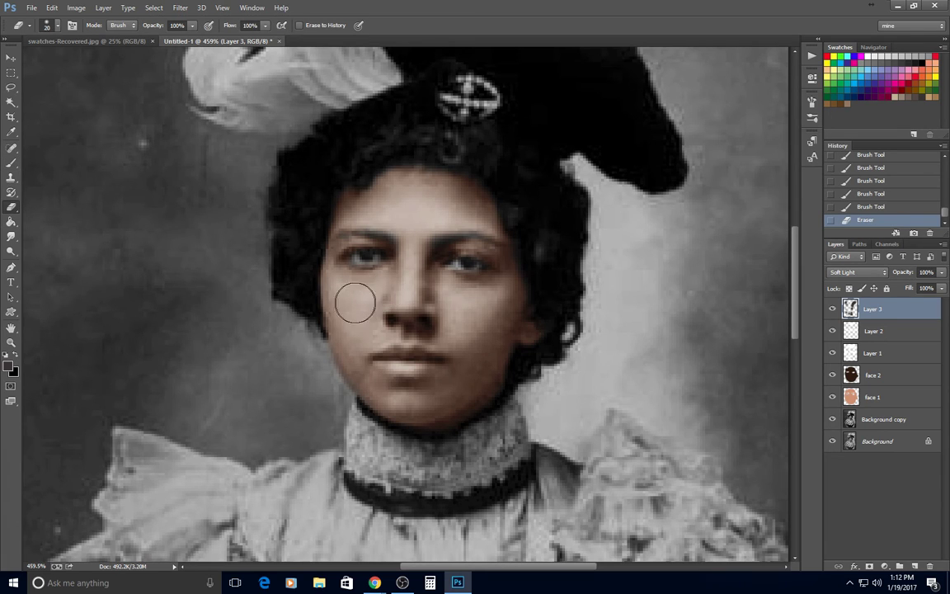
left_click_drag(355, 305, 333, 265)
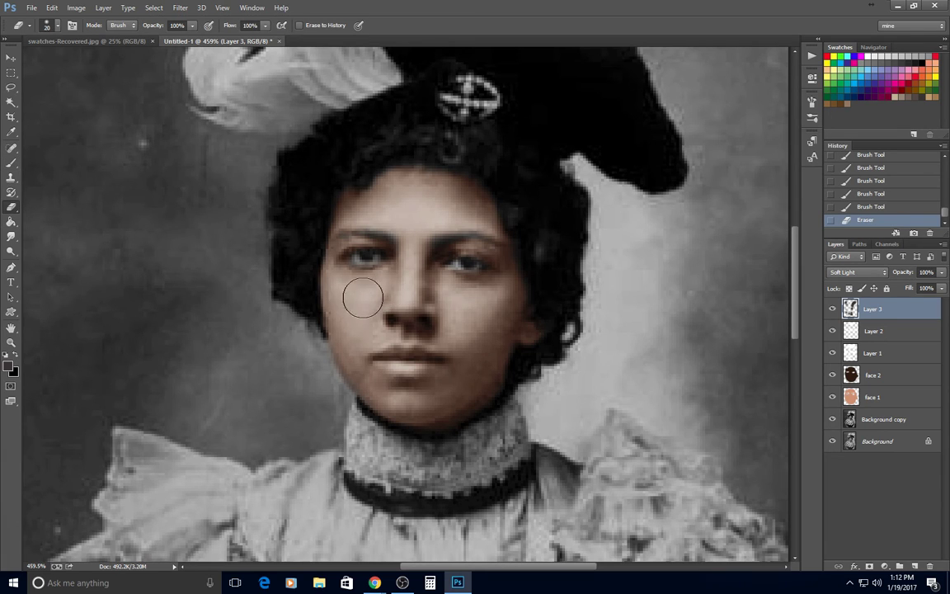
Step: Return to the Brush tool and reduce the shading layer's opacity to 32%
left_click(11, 162)
left_click(941, 272)
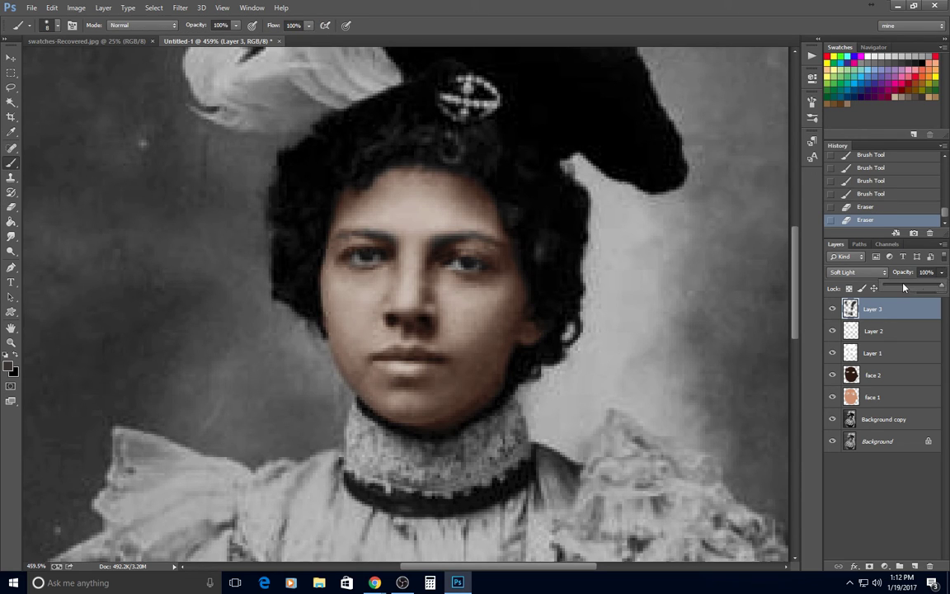
left_click_drag(940, 287, 903, 287)
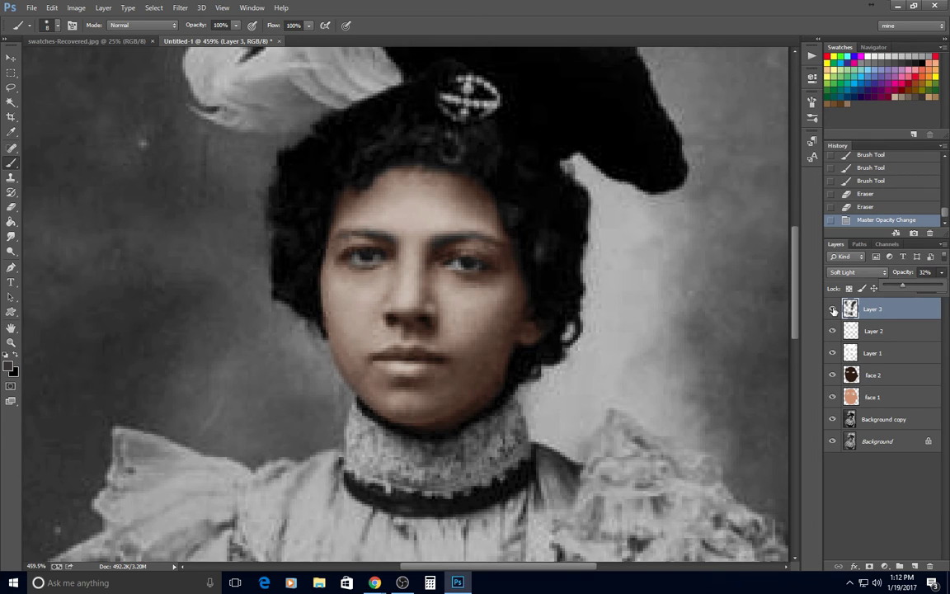
Step: Compare the face with Layer 3 hidden and shown, and add a new Soft Light layer above it
left_click(833, 309)
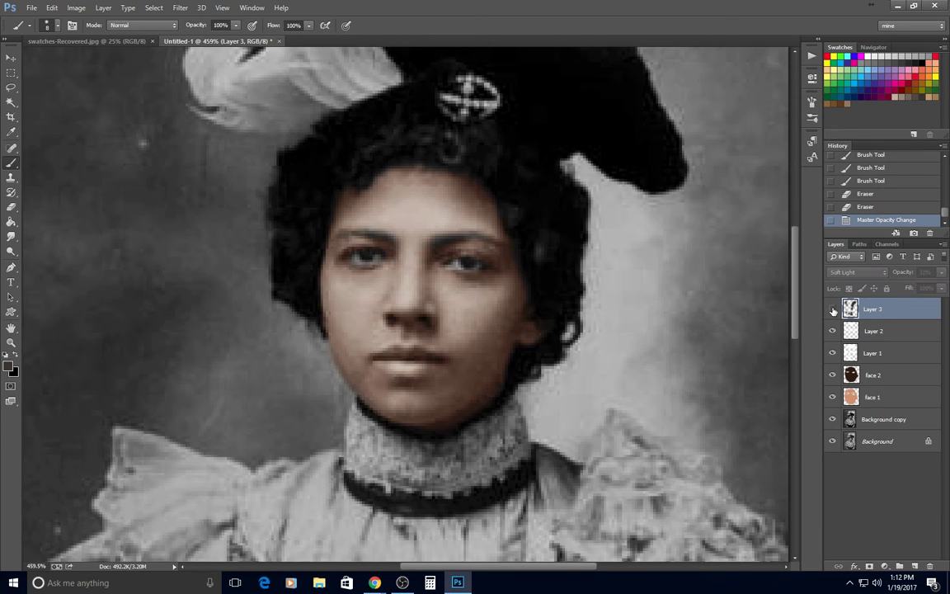
left_click(833, 309)
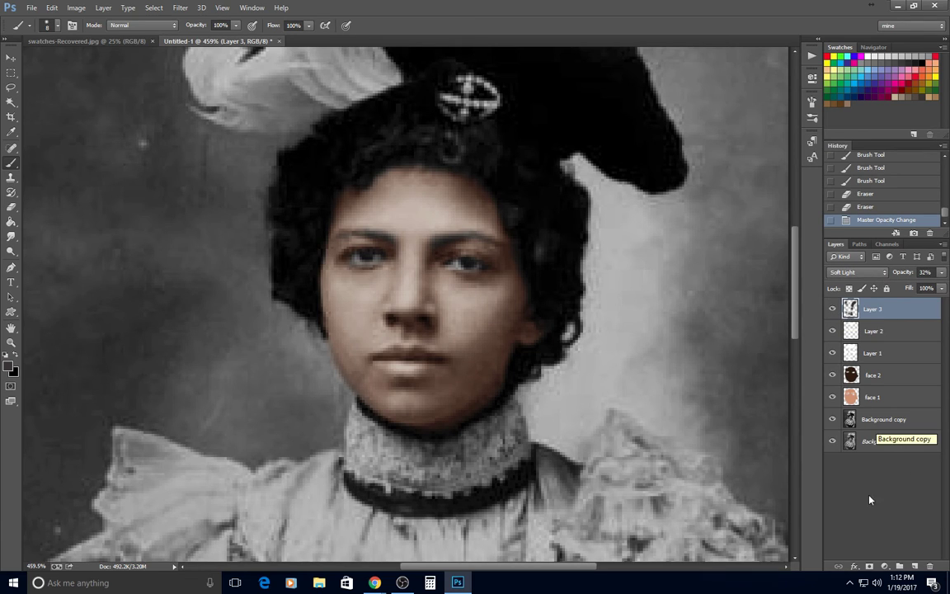
left_click(915, 566)
left_click(858, 272)
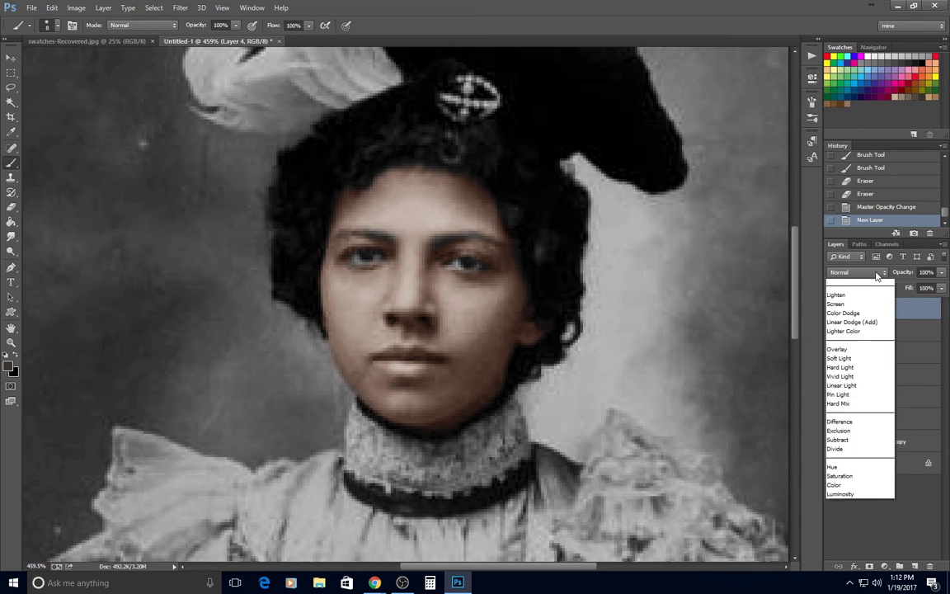
left_click(841, 430)
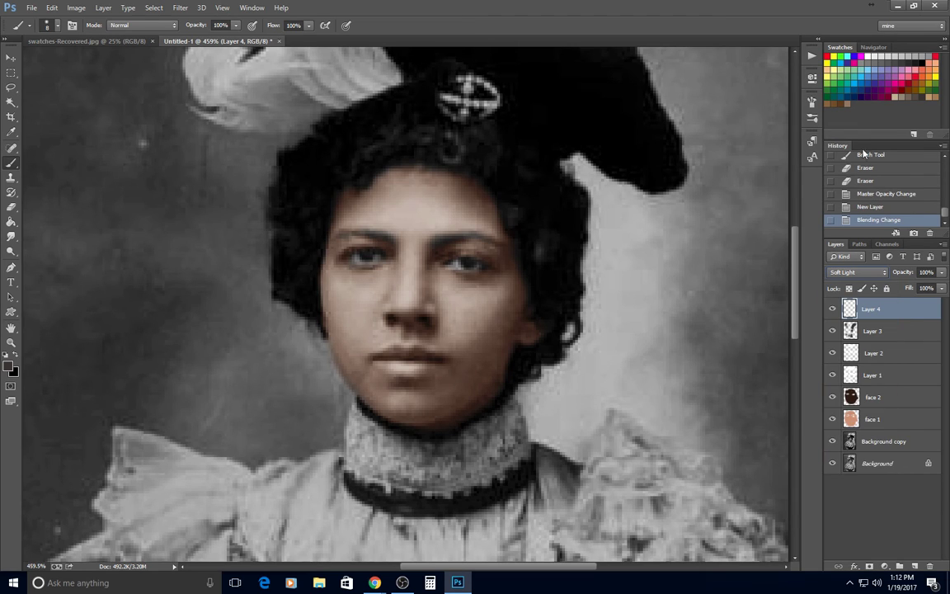
Step: Brush pure red blush over both cheeks on Layer 4 with a soft 19 px brush at 25% hardness
left_click(828, 55)
right_click(490, 333)
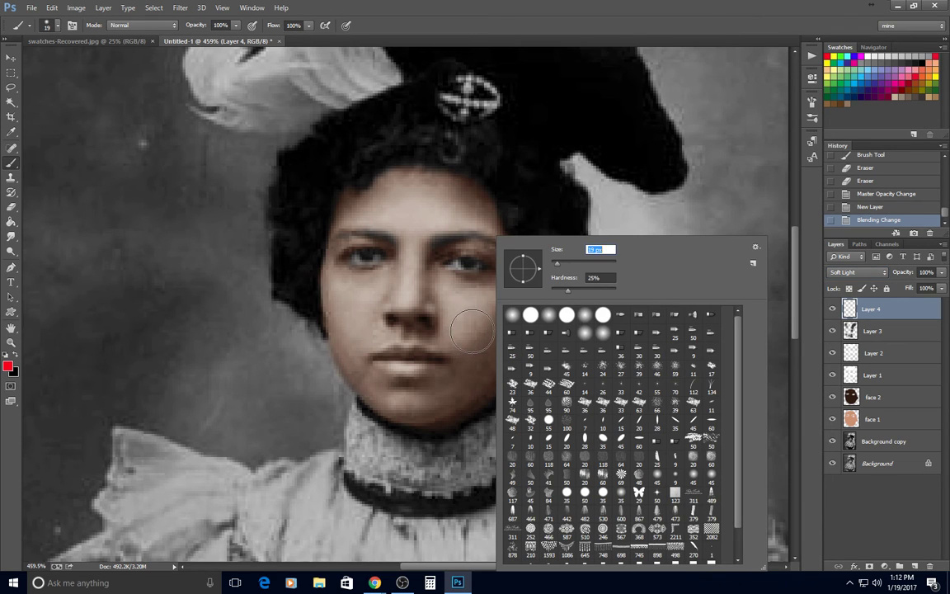
key("Return")
left_click_drag(473, 333, 496, 309)
left_click_drag(496, 309, 476, 333)
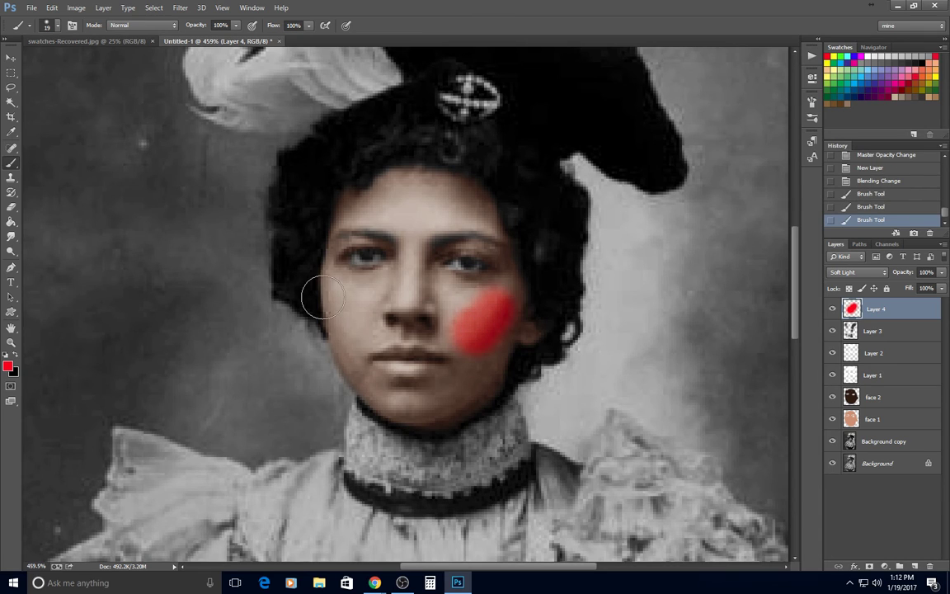
left_click_drag(344, 297, 357, 329)
left_click_drag(357, 329, 355, 318)
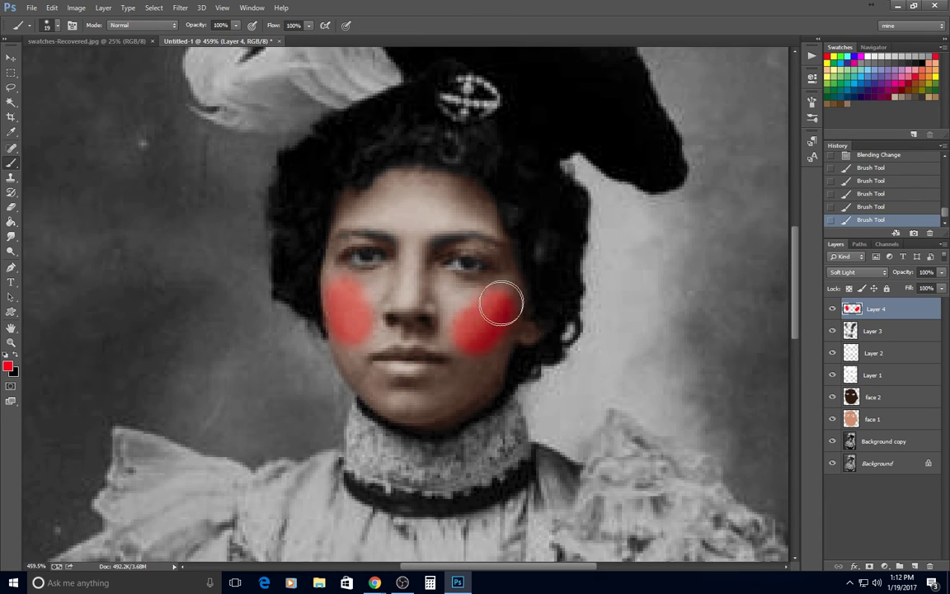
mouse_move(499, 303)
left_mouse_down()
mouse_move(483, 335)
mouse_move(479, 318)
mouse_move(481, 341)
left_mouse_up()
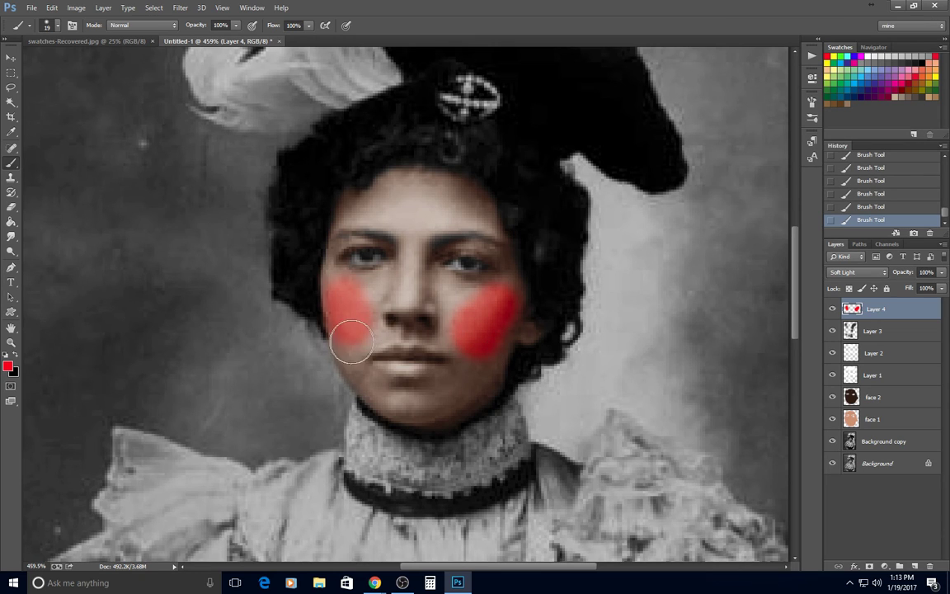
Step: Reduce the blush layer's opacity to 4%, compare it hidden and shown, and extend the red tint around both outer eyebrows
left_click(941, 273)
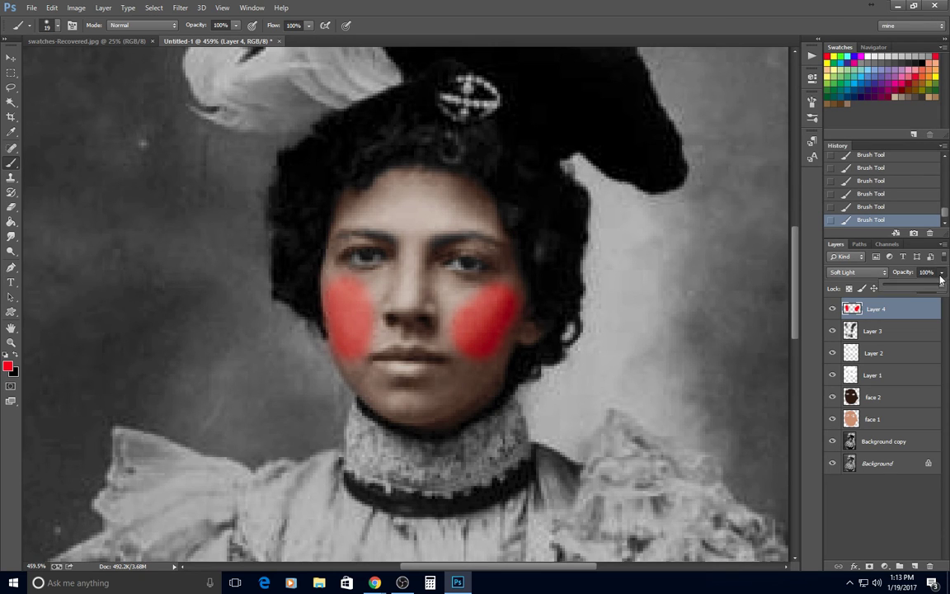
left_click(888, 288)
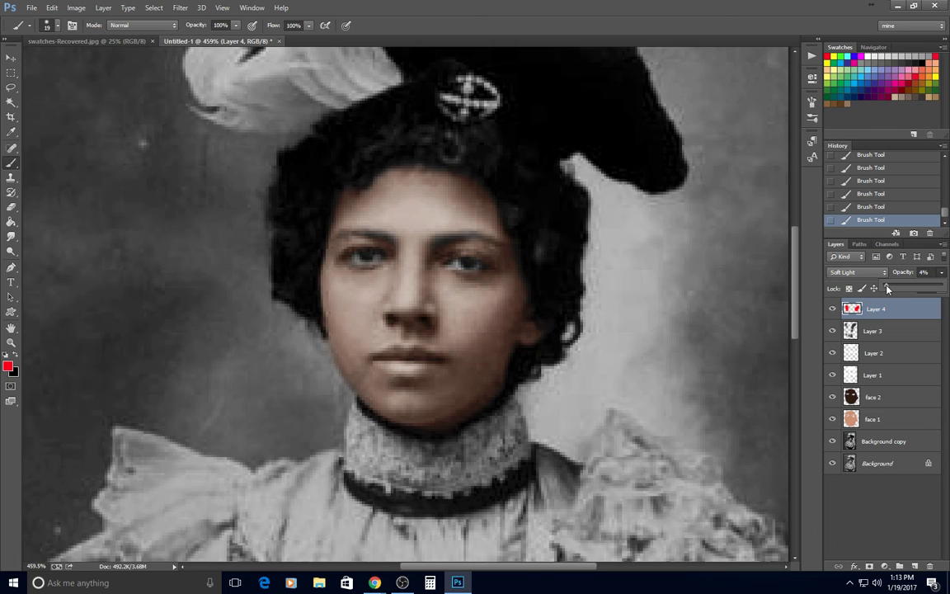
left_click(832, 309)
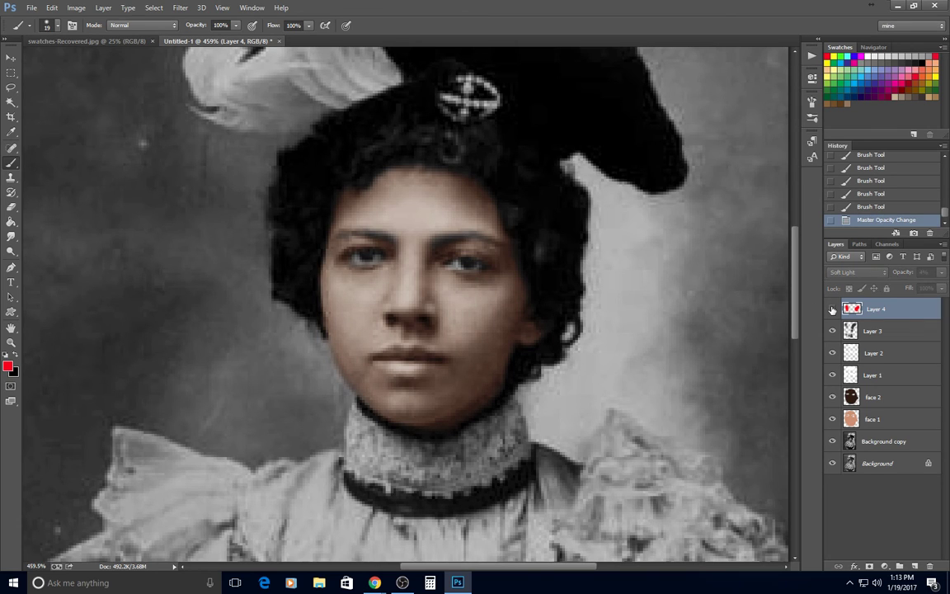
left_click(832, 309)
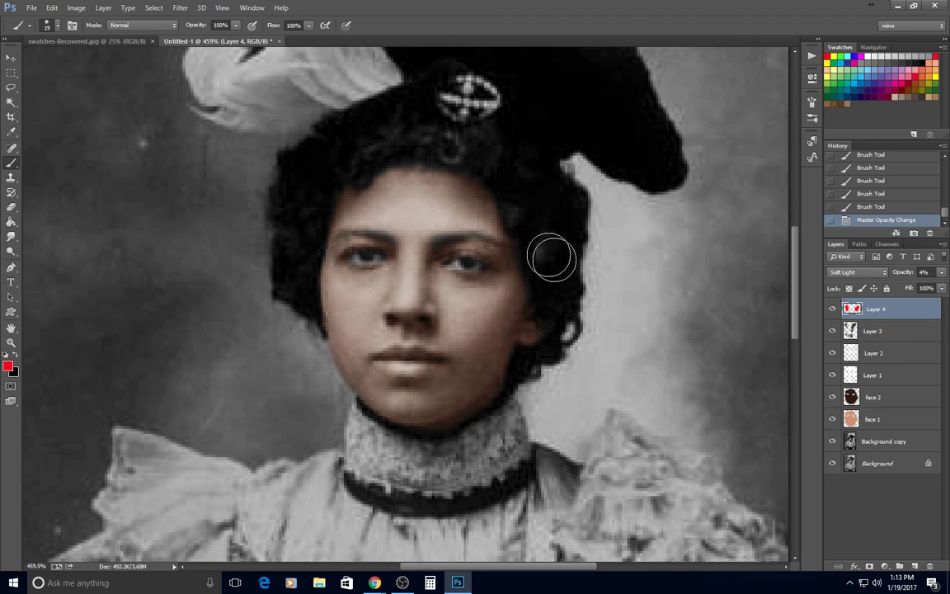
mouse_move(551, 257)
left_mouse_down()
mouse_move(515, 218)
mouse_move(484, 215)
mouse_move(508, 245)
left_mouse_up()
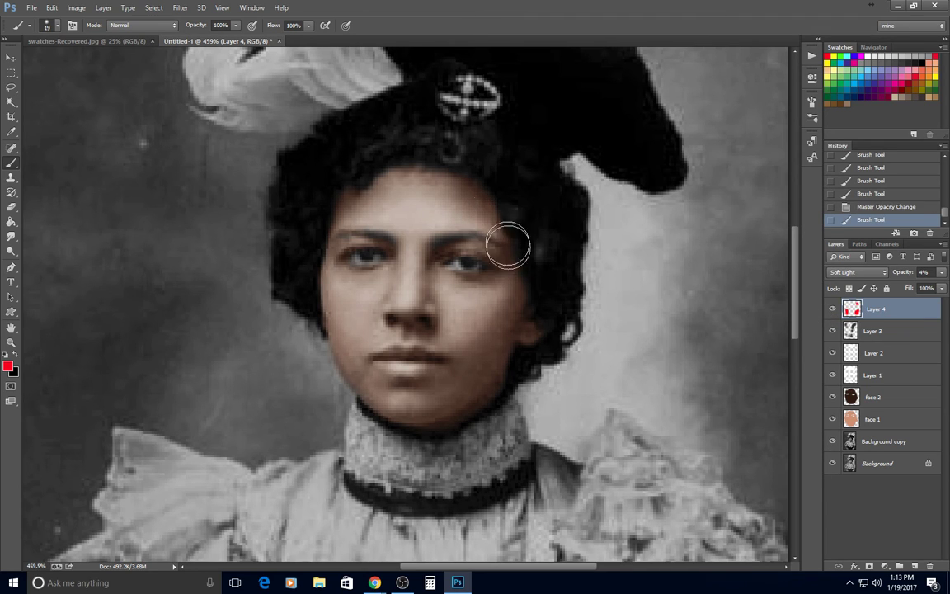
left_click_drag(346, 216, 364, 215)
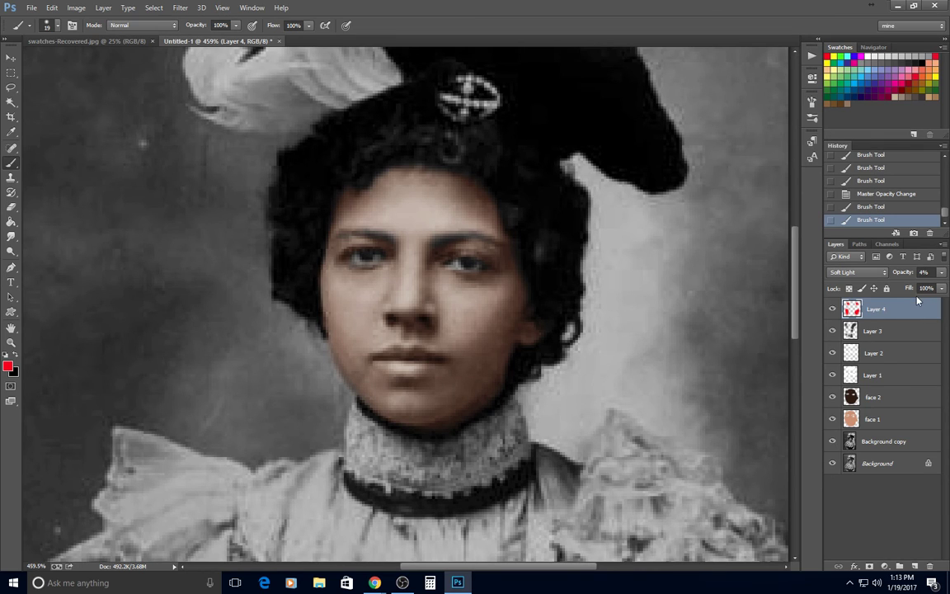
Step: Paint the lips red with a 6 px brush on a new Soft Light layer and set its opacity to 10%
left_click(914, 567)
left_click(858, 272)
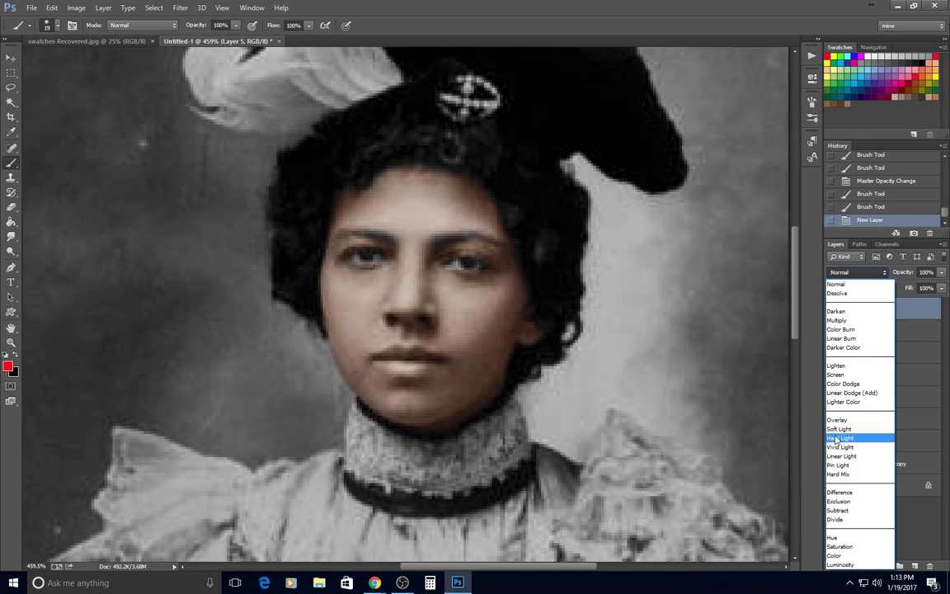
left_click(839, 429)
right_click(360, 241)
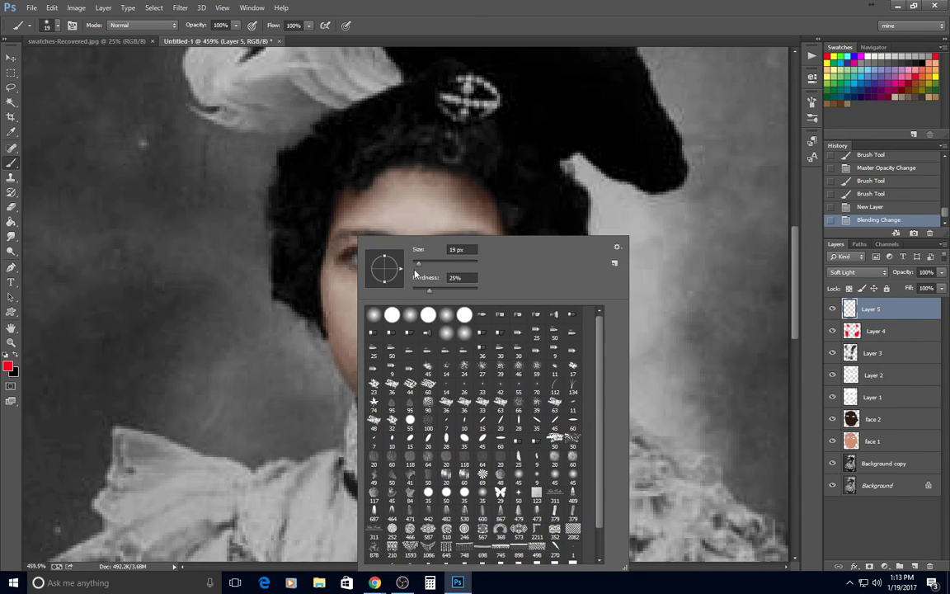
left_click(415, 263)
scroll(490, 136, "up", 1)
left_click(530, 5)
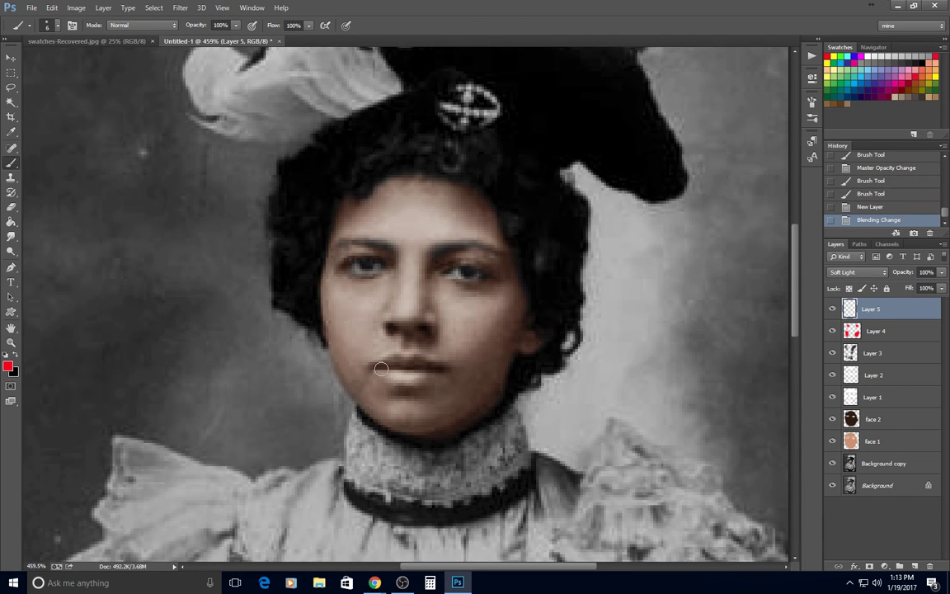
mouse_move(374, 367)
left_mouse_down()
mouse_move(435, 369)
mouse_move(382, 373)
mouse_move(412, 375)
left_mouse_up()
left_click(943, 273)
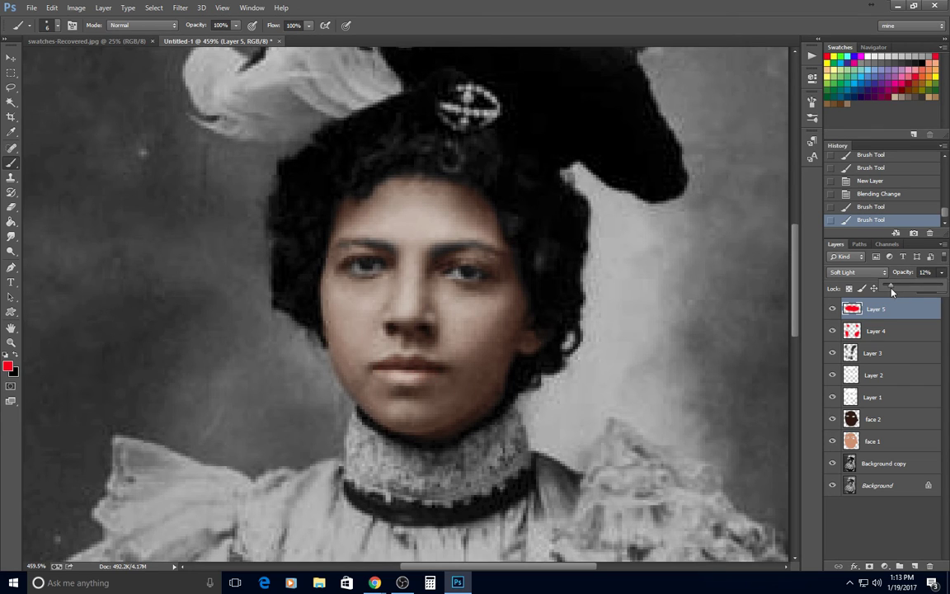
left_click_drag(890, 289, 890, 290)
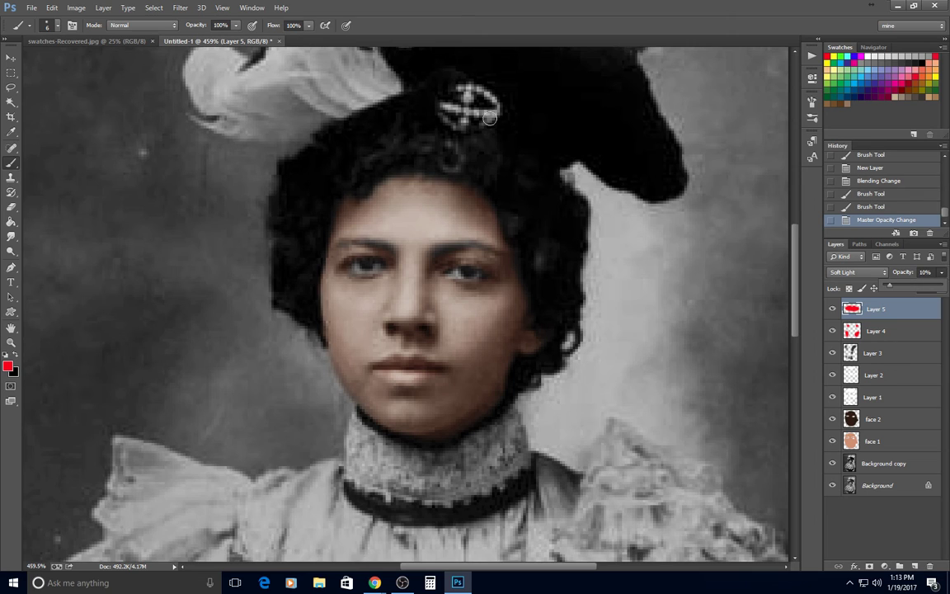
Step: View the whole portrait at 100%, and compare the face close up with Layers 1 to 5 and face 2 hidden and shown
left_click(875, 47)
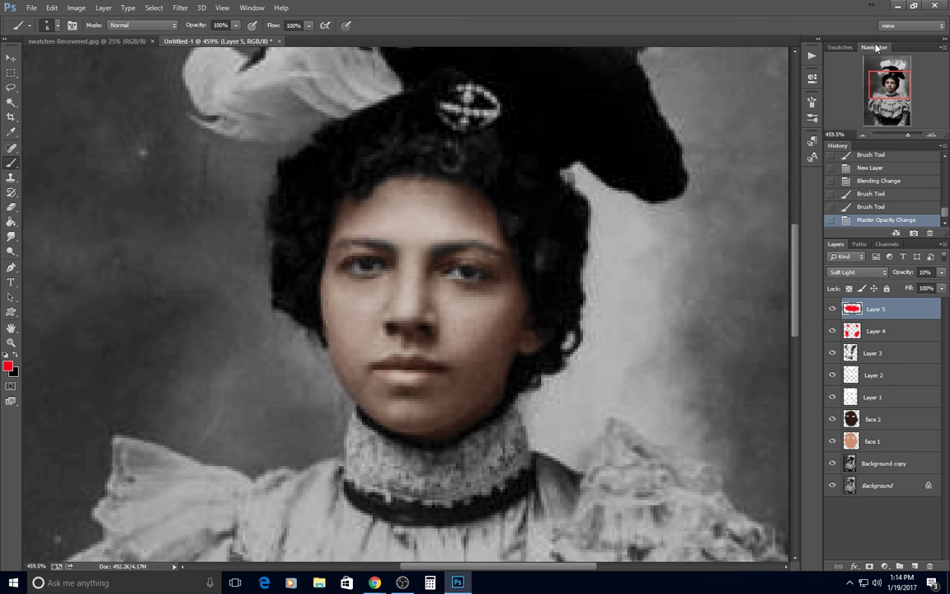
left_click(863, 136)
left_click(863, 135)
left_click(862, 136)
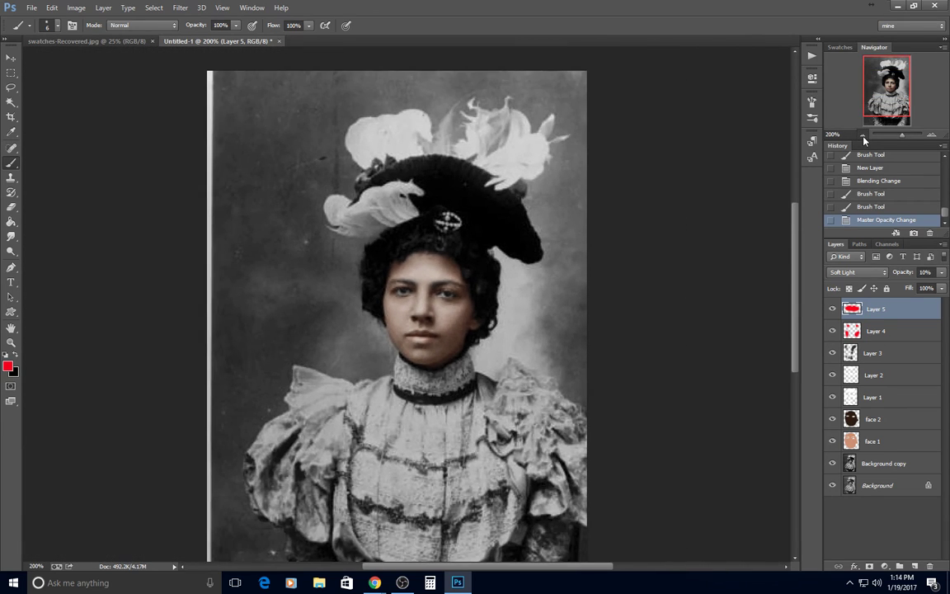
left_click(863, 136)
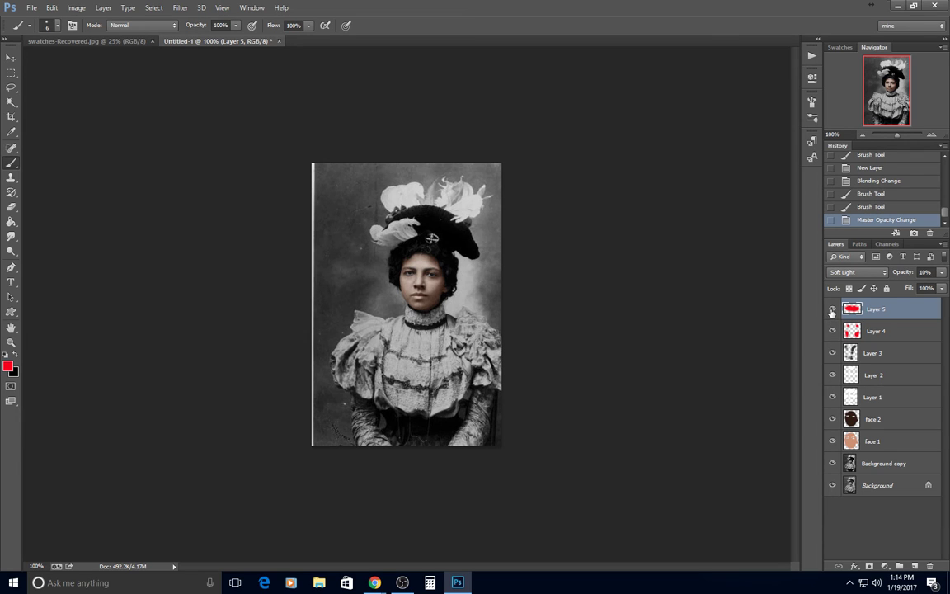
left_click_drag(831, 312, 831, 396)
scroll(453, 306, "up", 10)
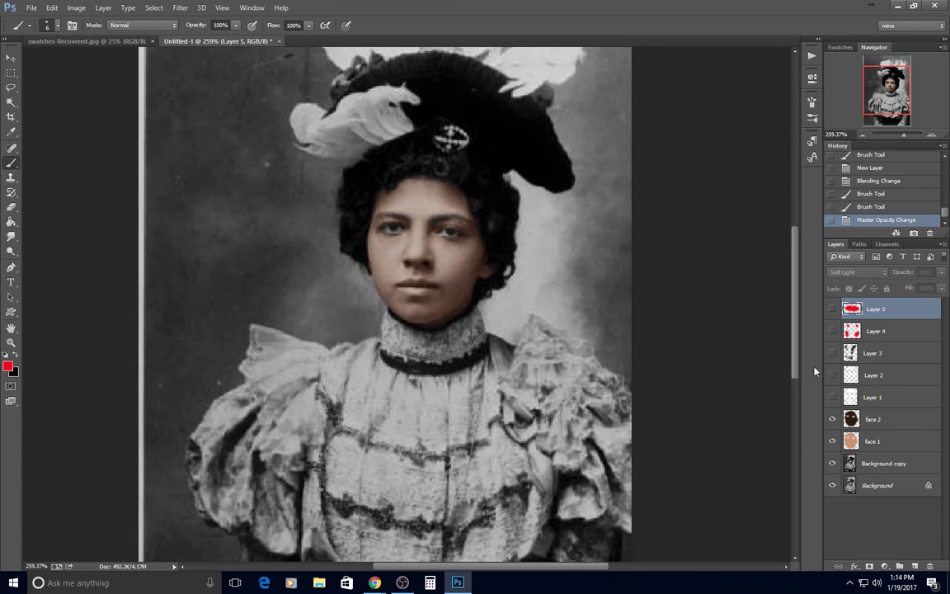
scroll(458, 151, "up", 3)
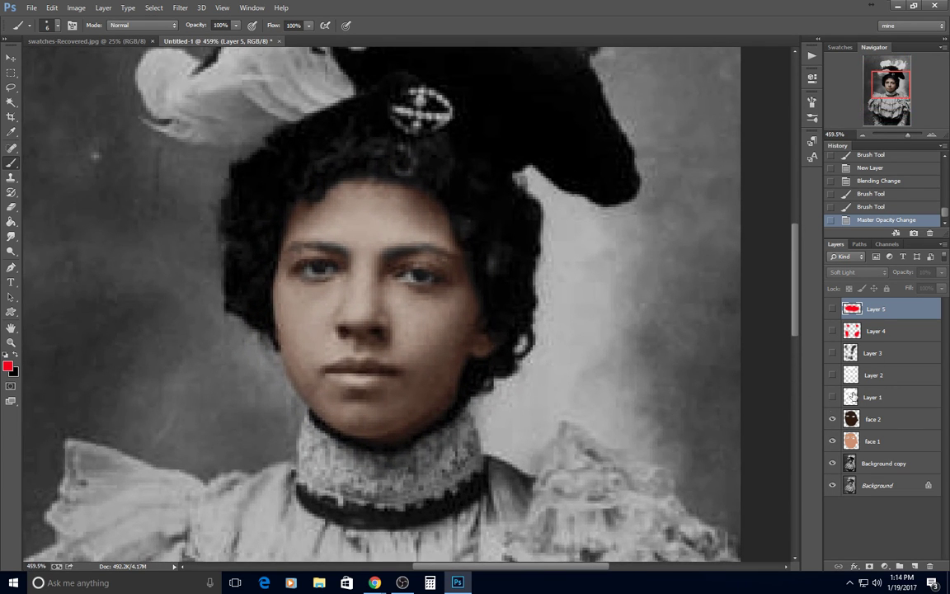
left_click_drag(832, 398, 833, 309)
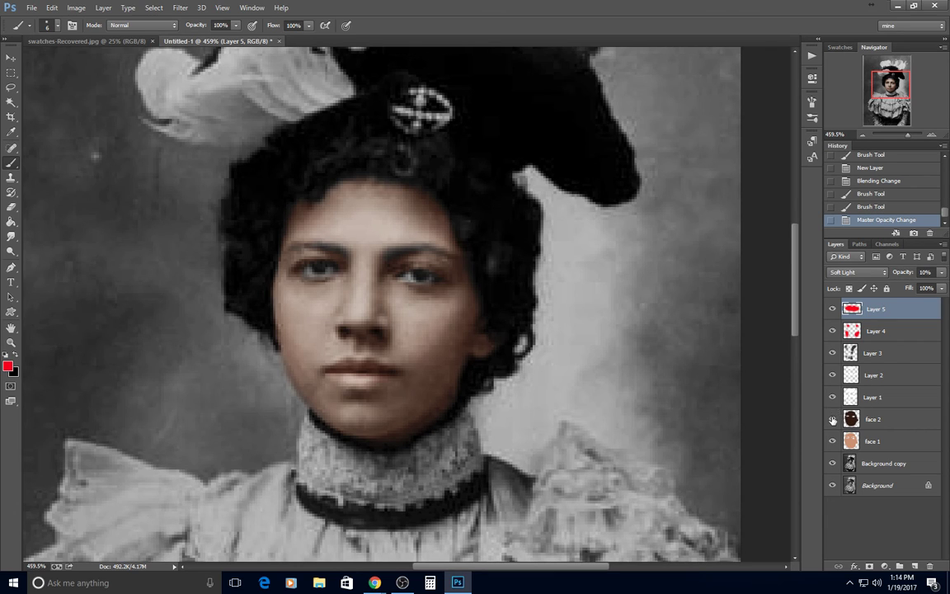
left_click_drag(832, 421, 831, 309)
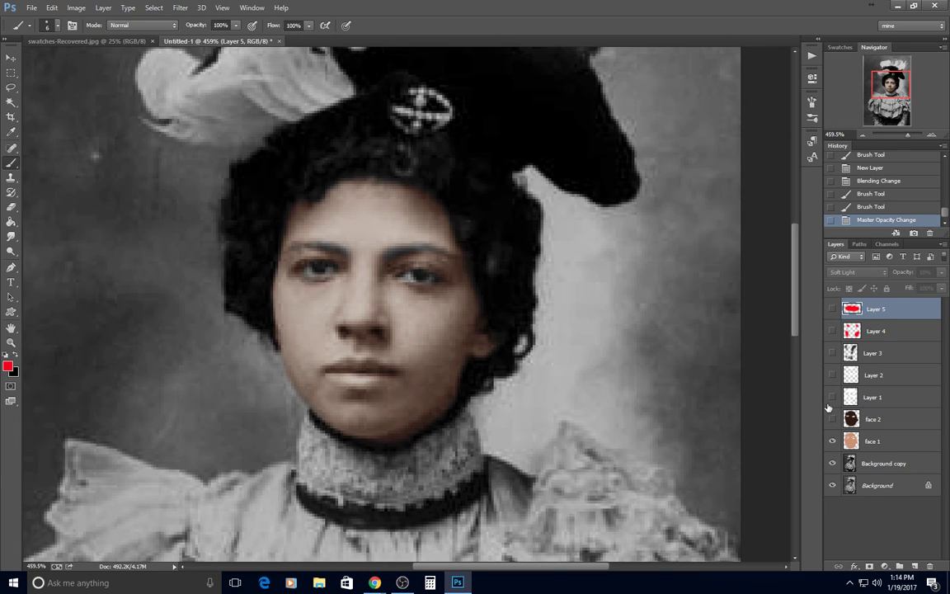
left_click_drag(831, 422, 832, 308)
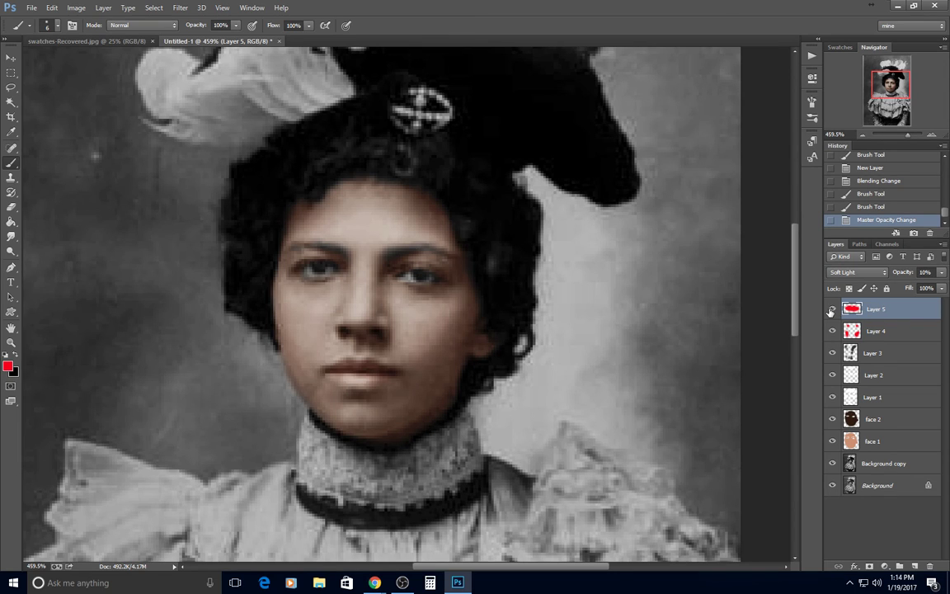
Step: Hide Layers 1 to 5, activate the Dodge tool, and reset the foreground and background colours to their defaults
left_click_drag(833, 309, 832, 401)
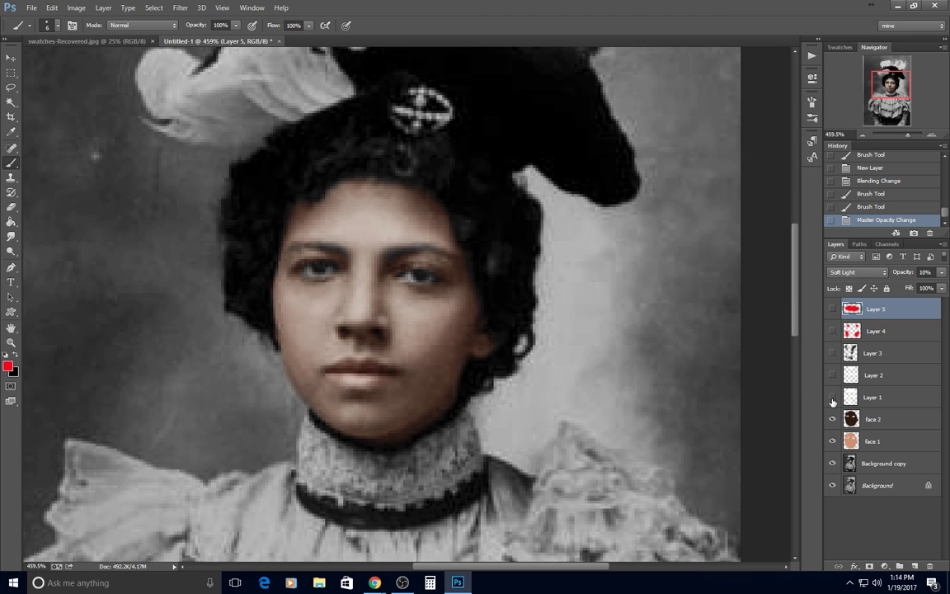
left_click(917, 421)
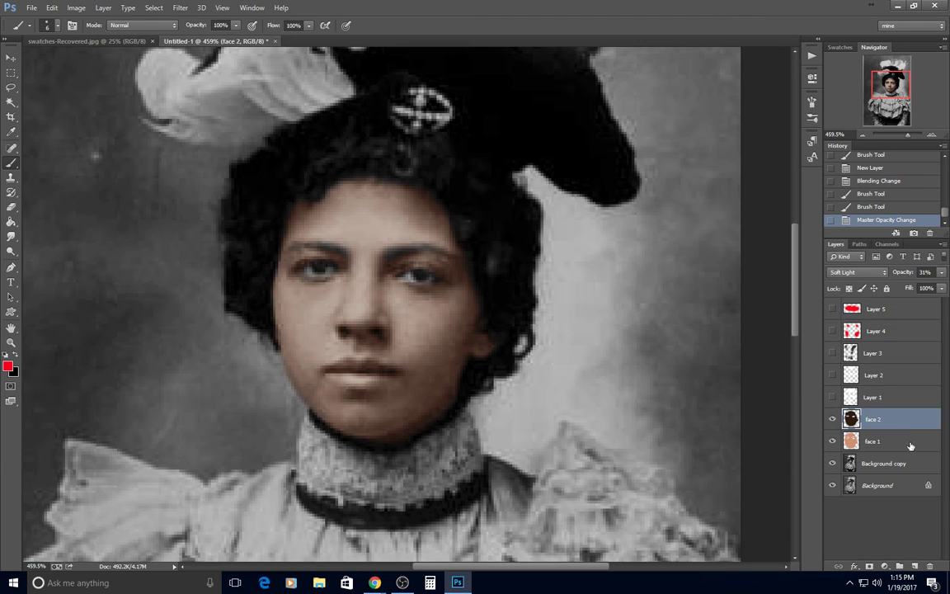
left_click(12, 251)
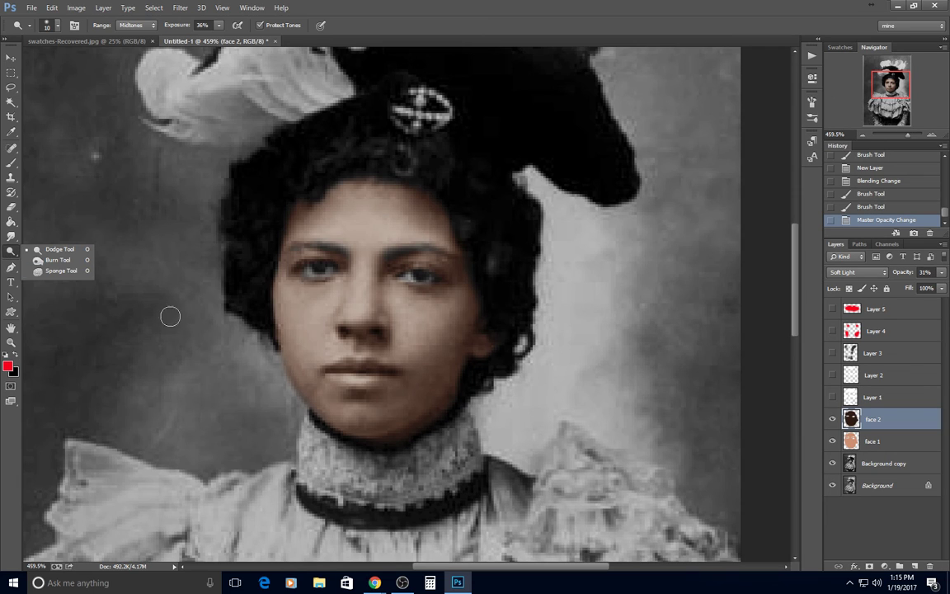
left_click(878, 462)
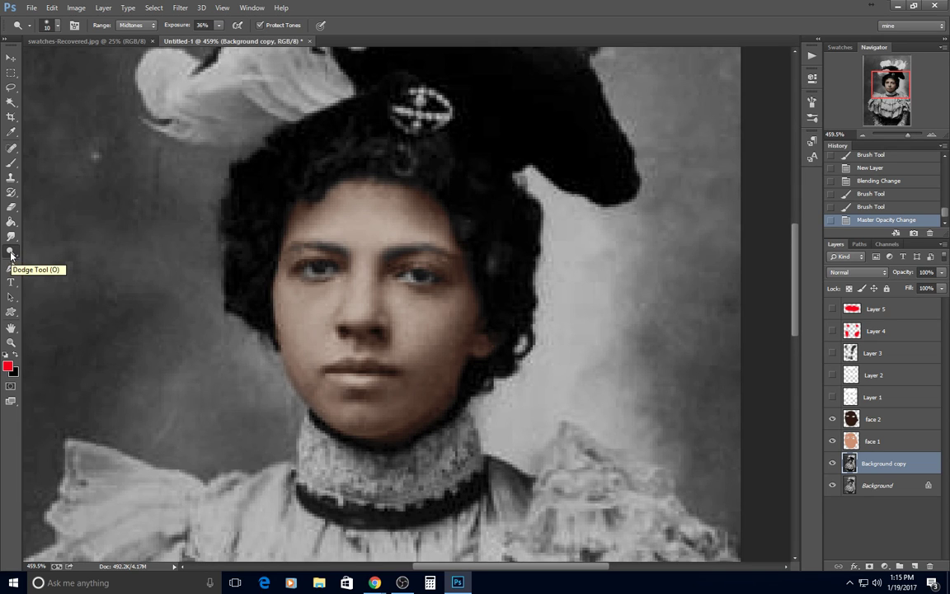
left_click(6, 354)
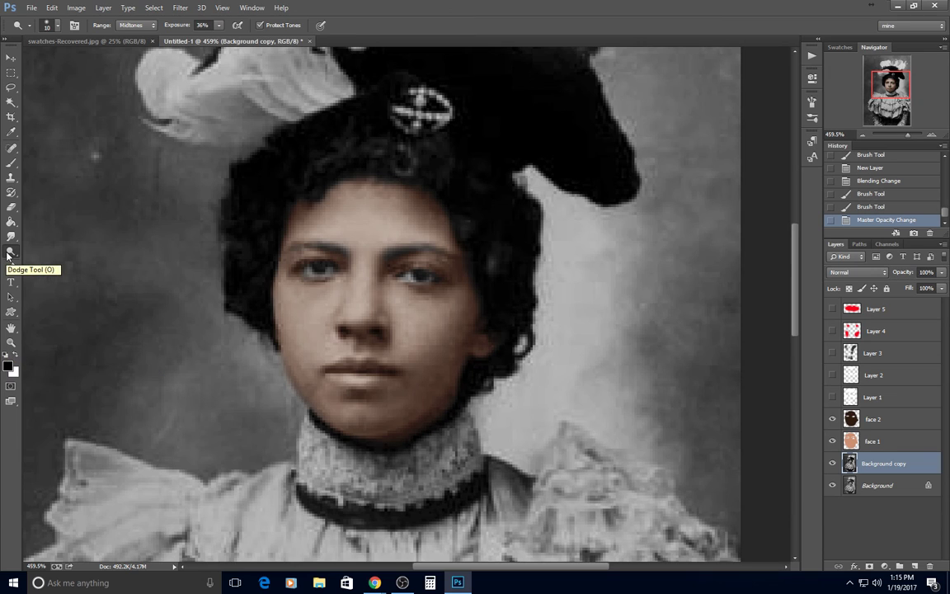
Step: Add a new layer filled with 50% gray directly above face 2 and set its blending mode to Soft Light
left_click(898, 421)
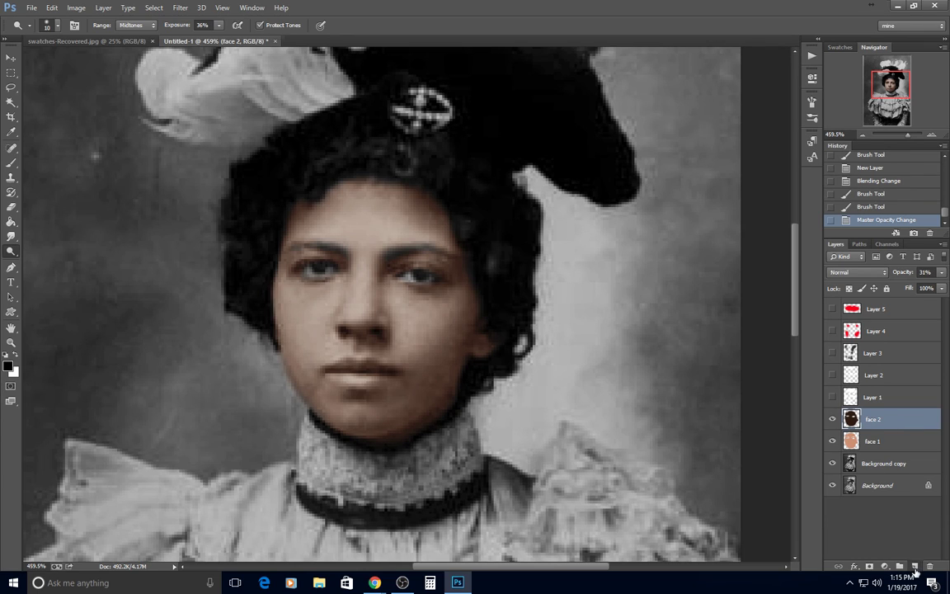
key("ctrl+shift+alt+n")
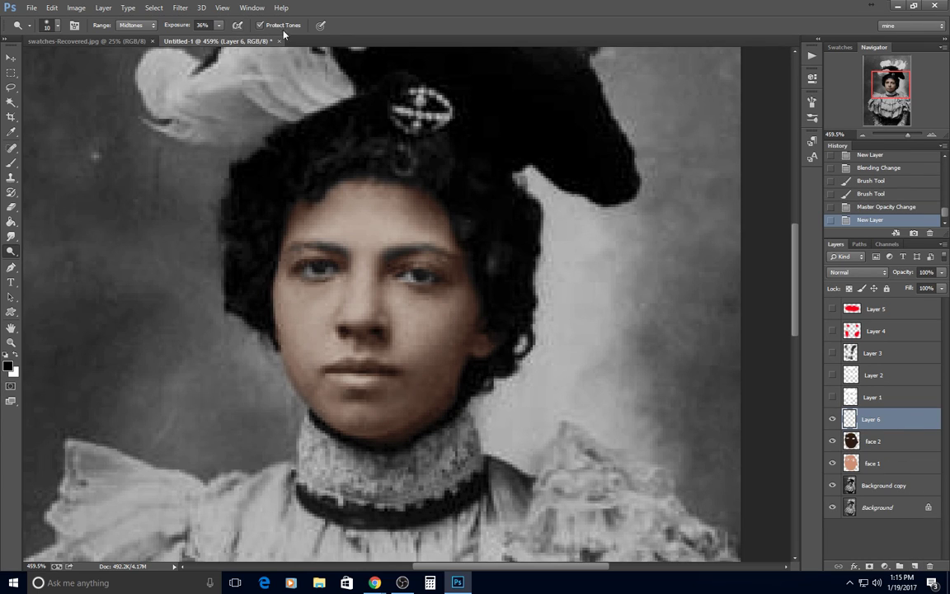
left_click(51, 7)
left_click(59, 169)
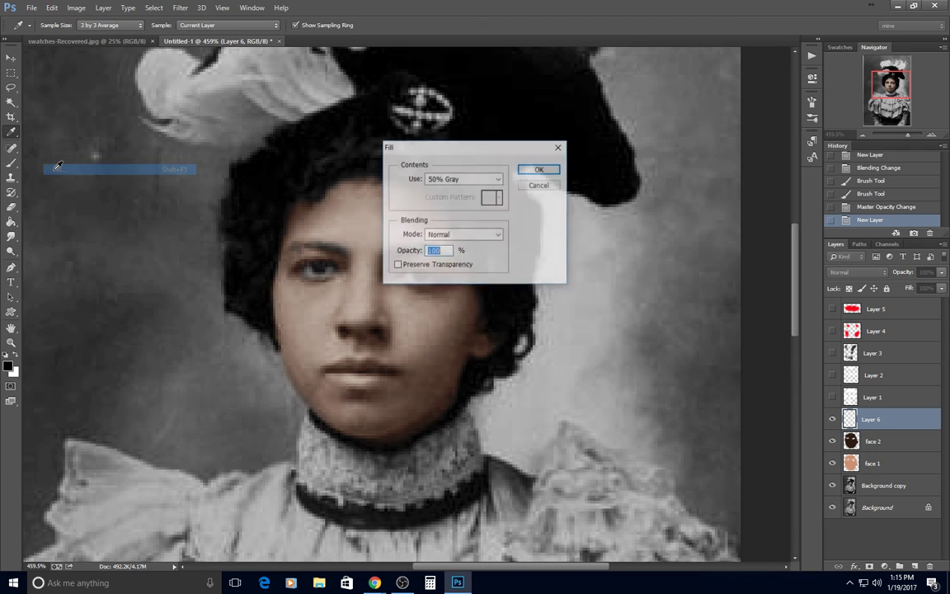
left_click(443, 180)
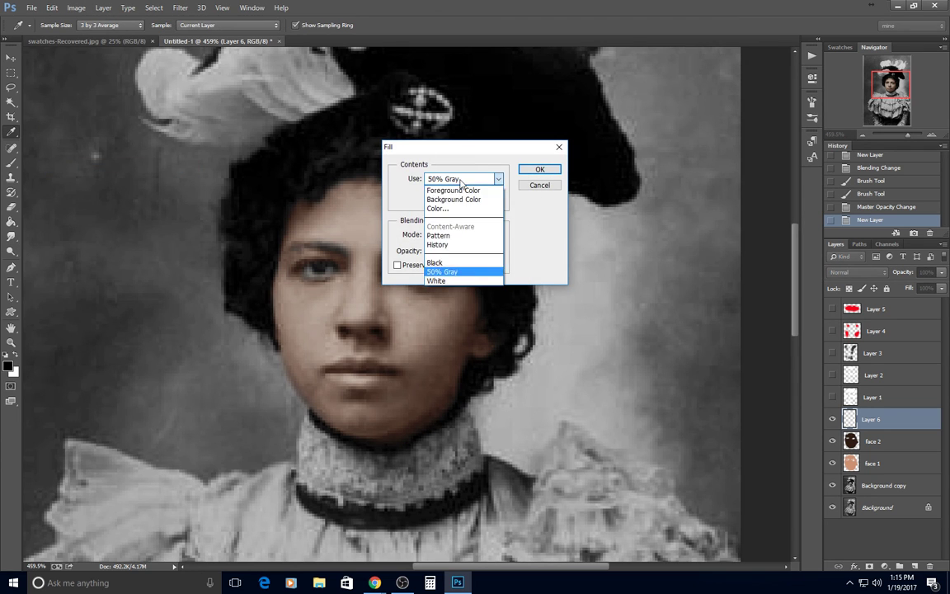
left_click(445, 275)
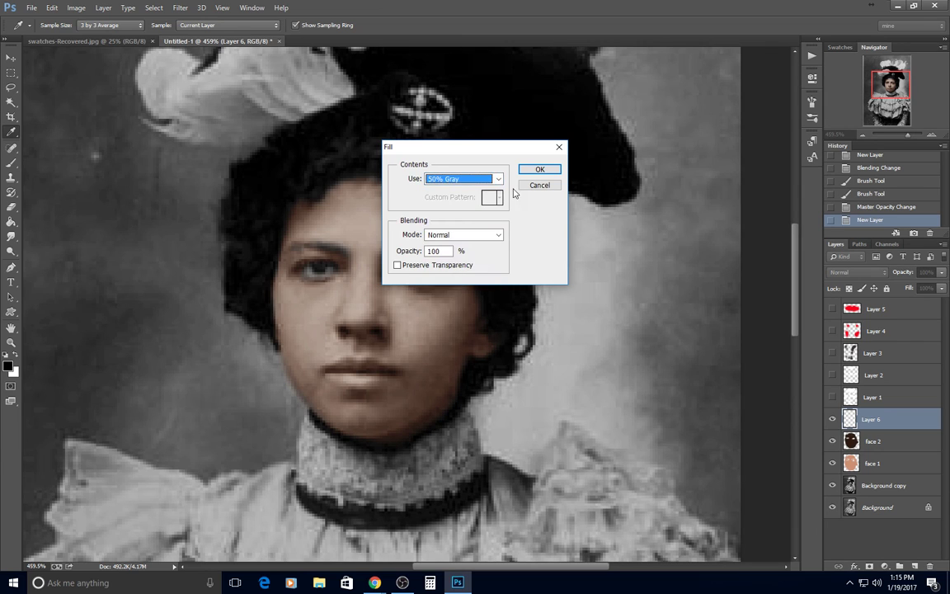
left_click(539, 169)
key("o")
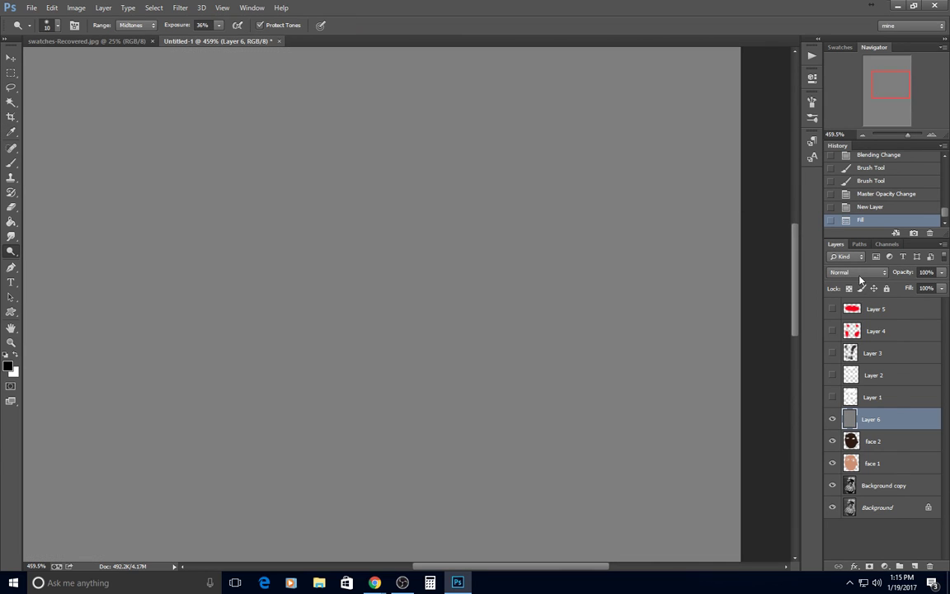
left_click(858, 272)
left_click(852, 428)
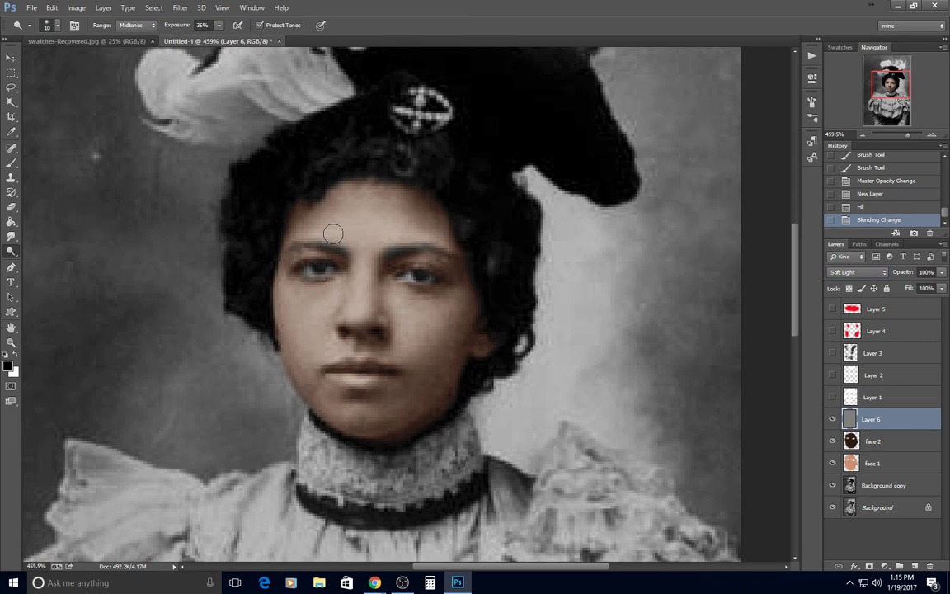
Step: Dodge highlights on the forehead, nose, upper lip area and cheek on the gray layer, and compare the face with that layer hidden and shown
left_click_drag(333, 233, 383, 230)
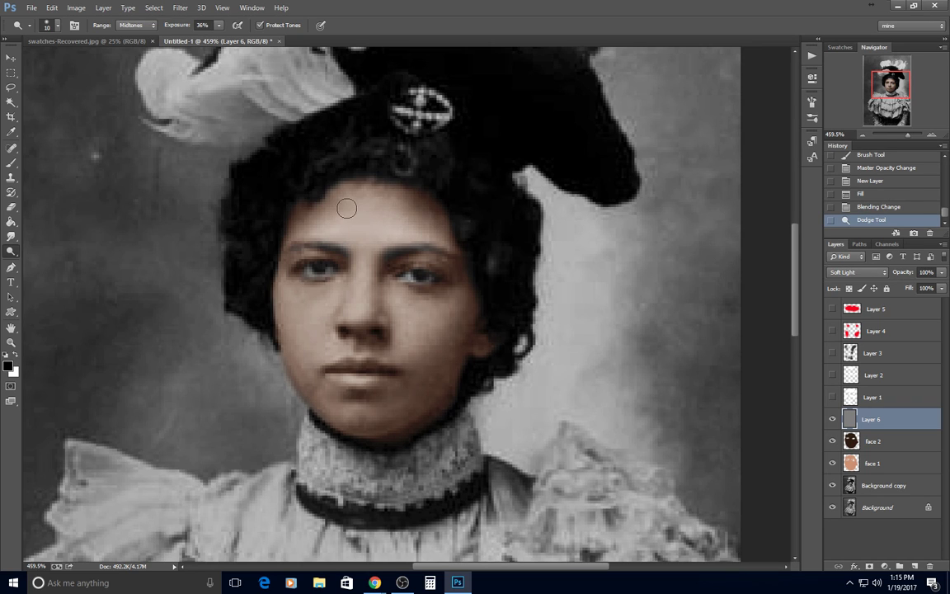
left_click_drag(346, 207, 344, 216)
mouse_move(362, 254)
left_mouse_down()
mouse_move(362, 306)
mouse_move(366, 248)
left_mouse_up()
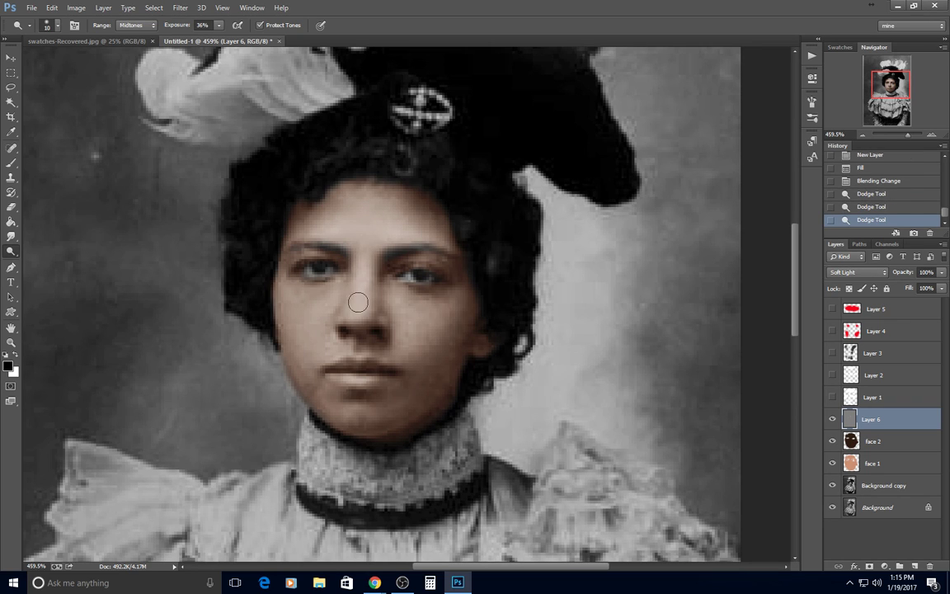
mouse_move(358, 302)
left_mouse_down()
mouse_move(289, 293)
mouse_move(328, 297)
mouse_move(299, 291)
mouse_move(293, 355)
mouse_move(321, 305)
mouse_move(315, 328)
mouse_move(340, 356)
left_mouse_up()
mouse_move(407, 314)
left_mouse_down()
mouse_move(395, 297)
mouse_move(413, 330)
mouse_move(452, 302)
left_mouse_up()
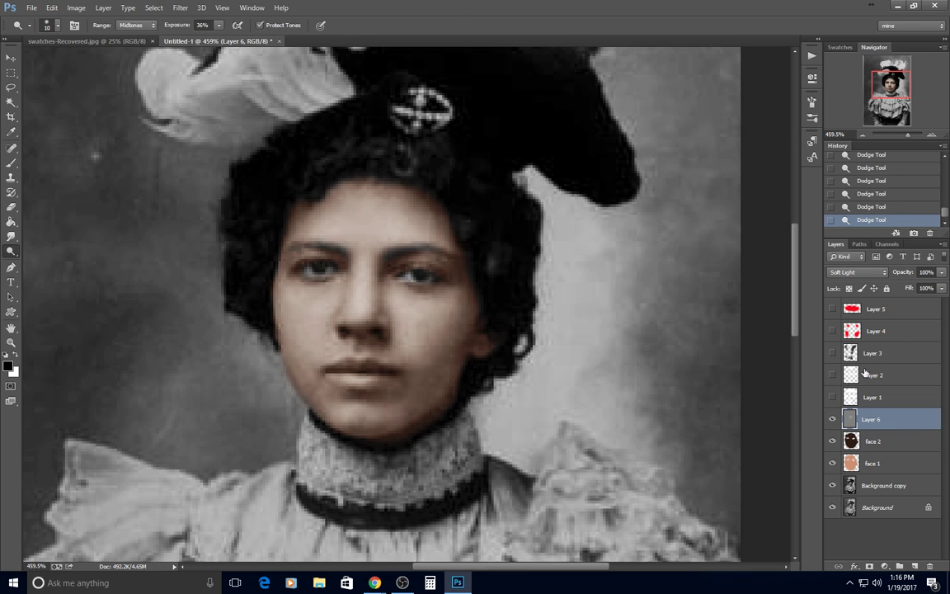
left_click(833, 419)
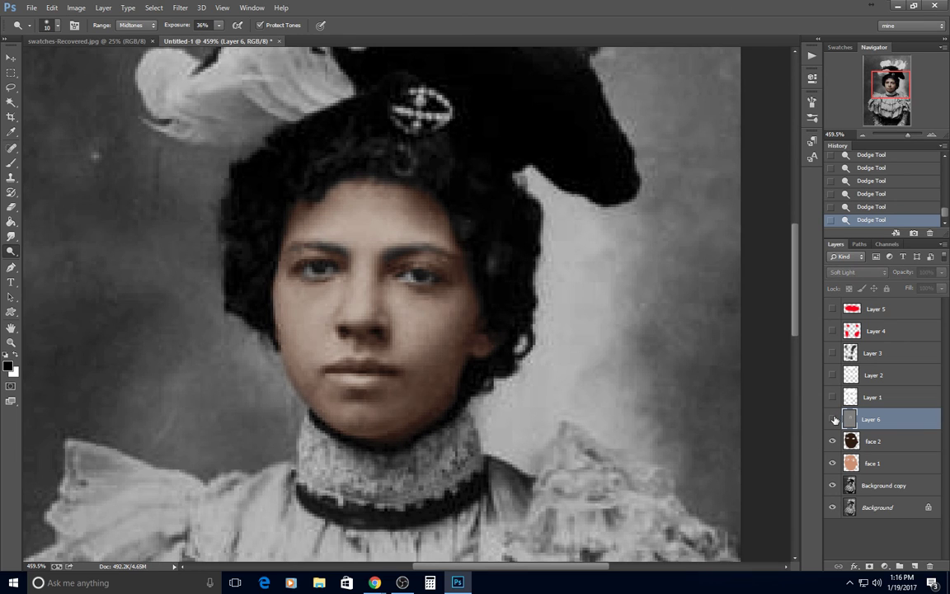
left_click(833, 419)
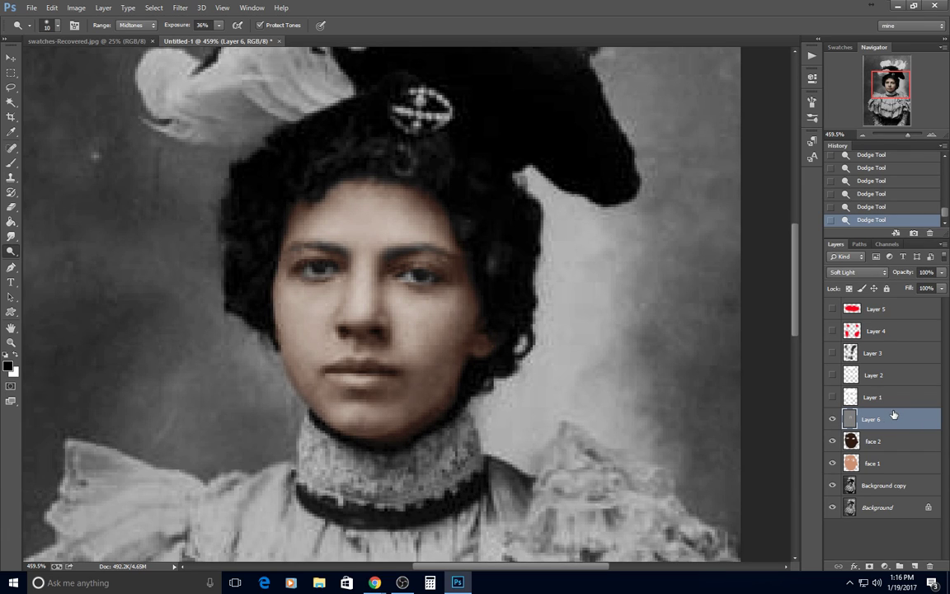
Step: Burn shadows on the gray layer along the jaw, under and beside the nose, on the upper lip, and around the eye corners
right_click(13, 253)
left_click(38, 238)
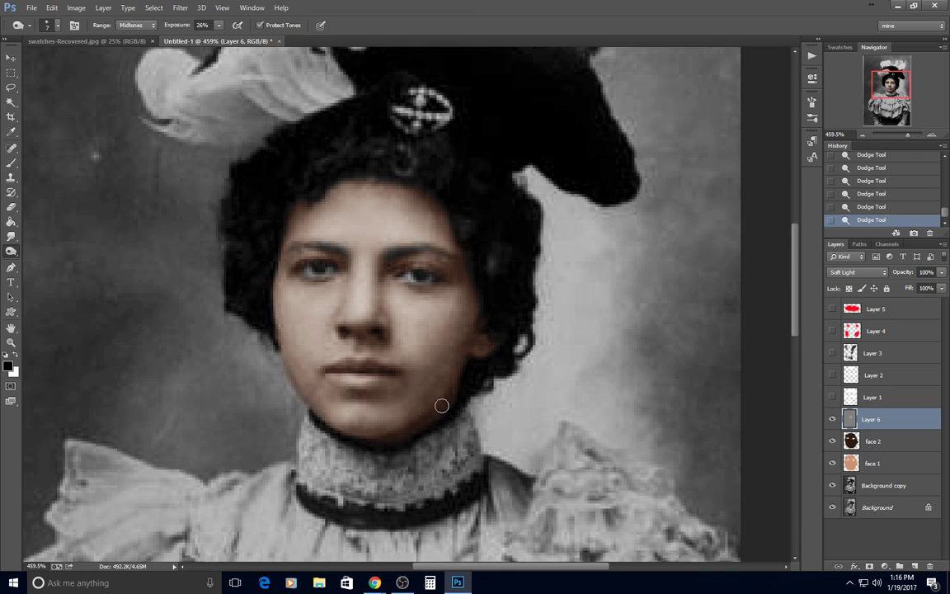
left_click_drag(442, 406, 416, 421)
mouse_move(369, 333)
left_mouse_down()
mouse_move(379, 336)
mouse_move(369, 342)
mouse_move(346, 331)
left_mouse_up()
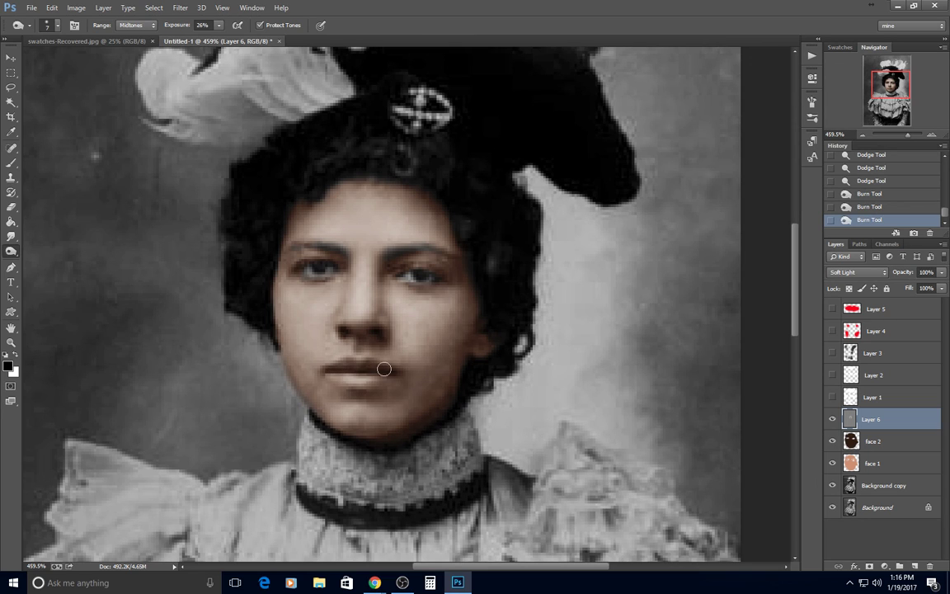
mouse_move(383, 368)
left_mouse_down()
mouse_move(313, 356)
mouse_move(346, 356)
left_mouse_up()
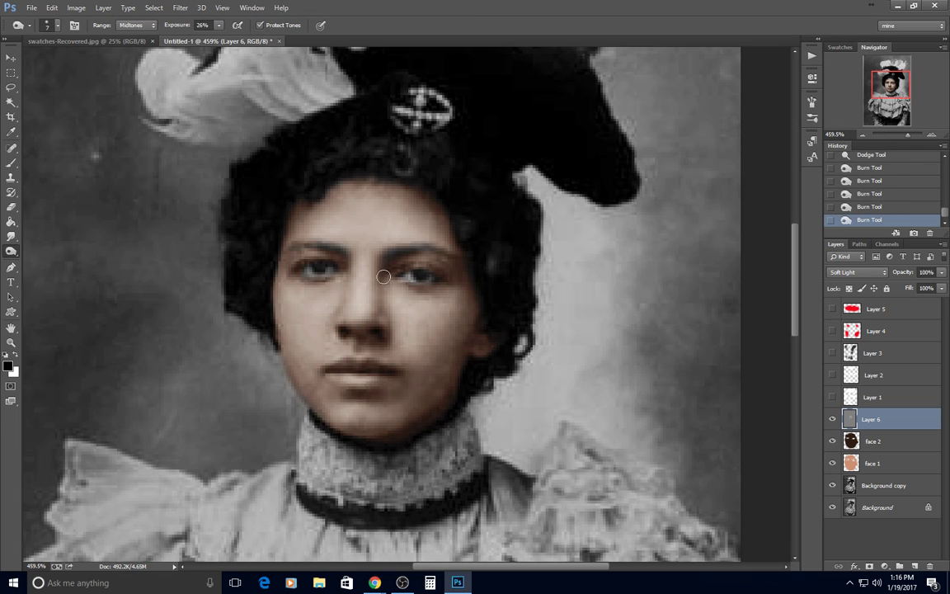
mouse_move(390, 274)
left_mouse_down()
mouse_move(395, 282)
mouse_move(391, 270)
left_mouse_up()
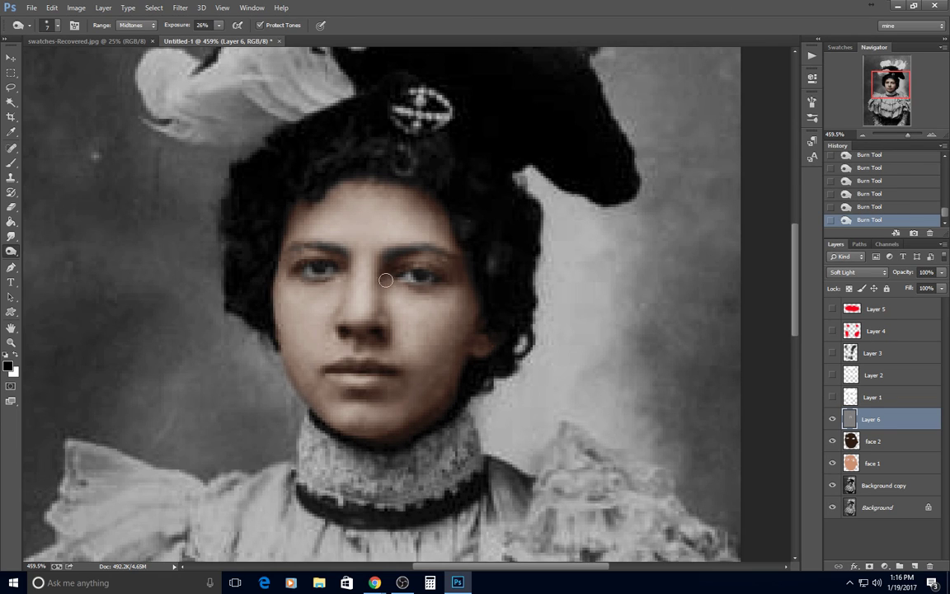
mouse_move(387, 311)
left_mouse_down()
mouse_move(388, 300)
mouse_move(387, 327)
left_mouse_up()
left_click_drag(331, 277, 344, 261)
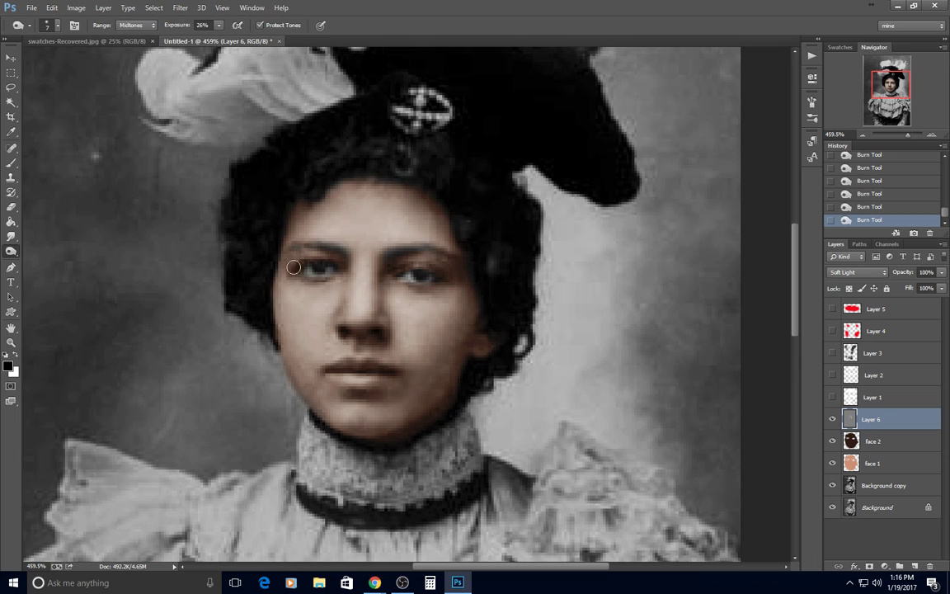
left_click_drag(293, 269, 286, 263)
Step: Reduce the dodged and burned gray layer's opacity to 49%
left_click(940, 273)
left_click(913, 288)
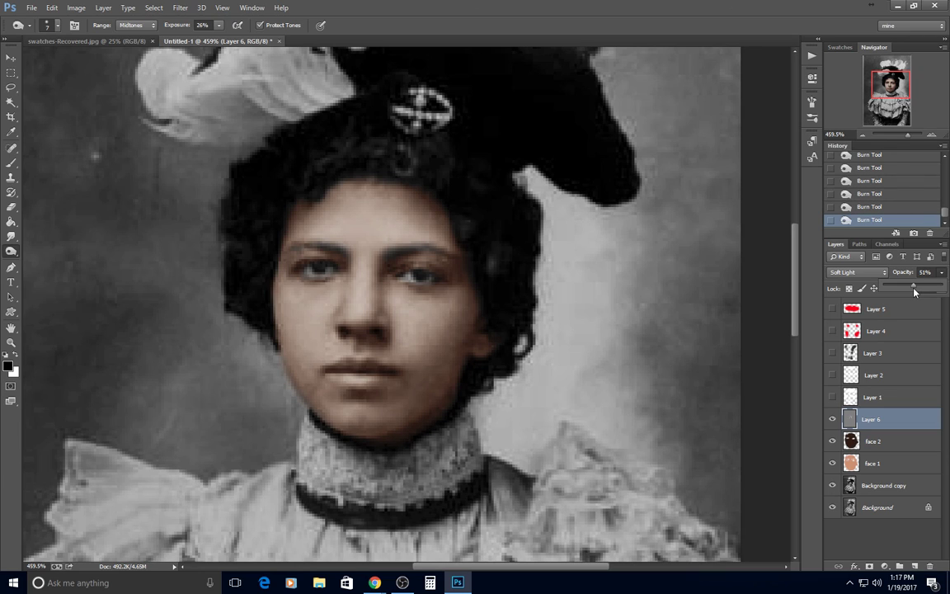
left_click_drag(913, 291, 912, 291)
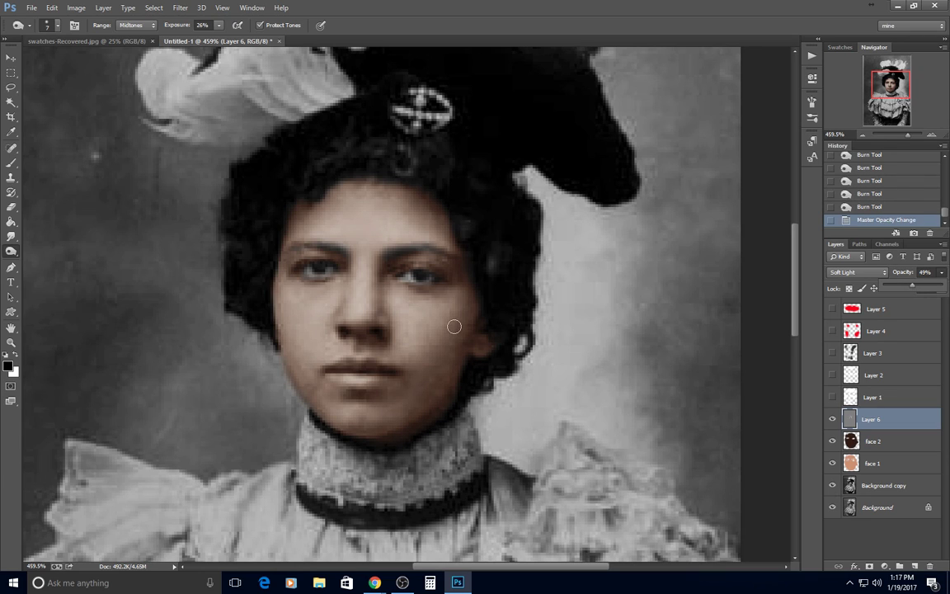